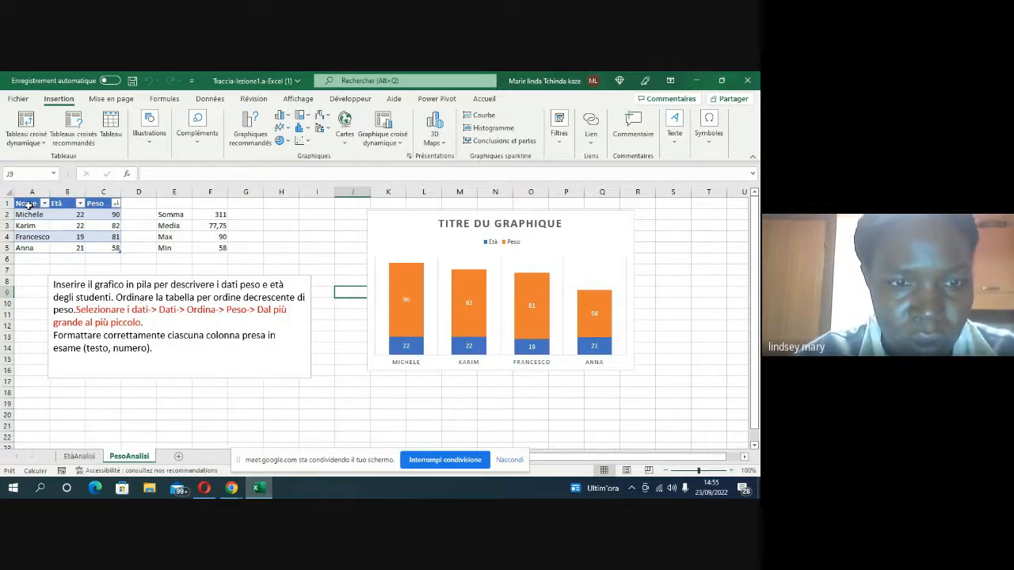
- Copy the Nome, Età and Peso data in A1:C5 of PesoAnalisi and paste it as values at A1 of a new sheet
drag(28, 204, 94, 243)
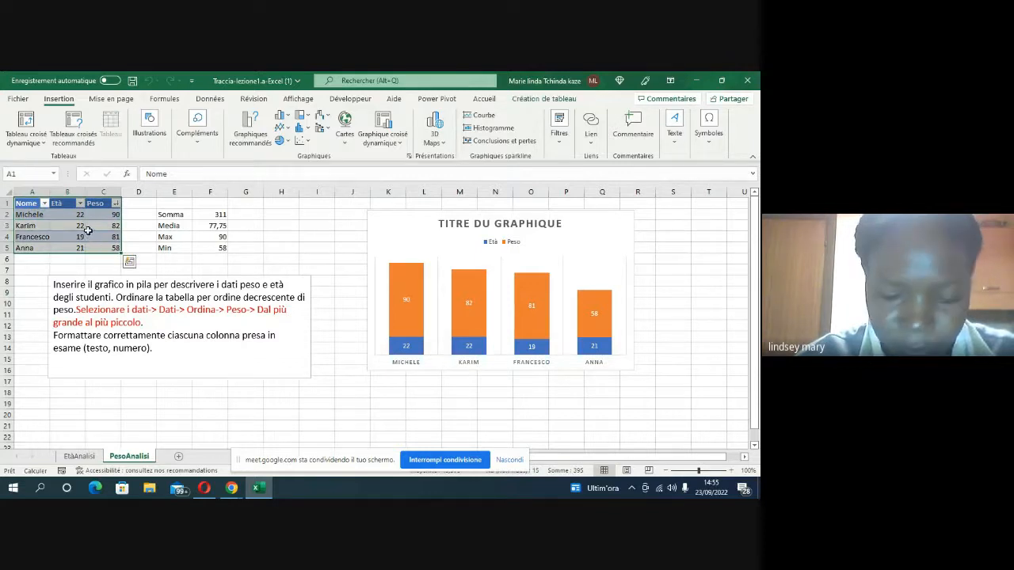
right_click(88, 236)
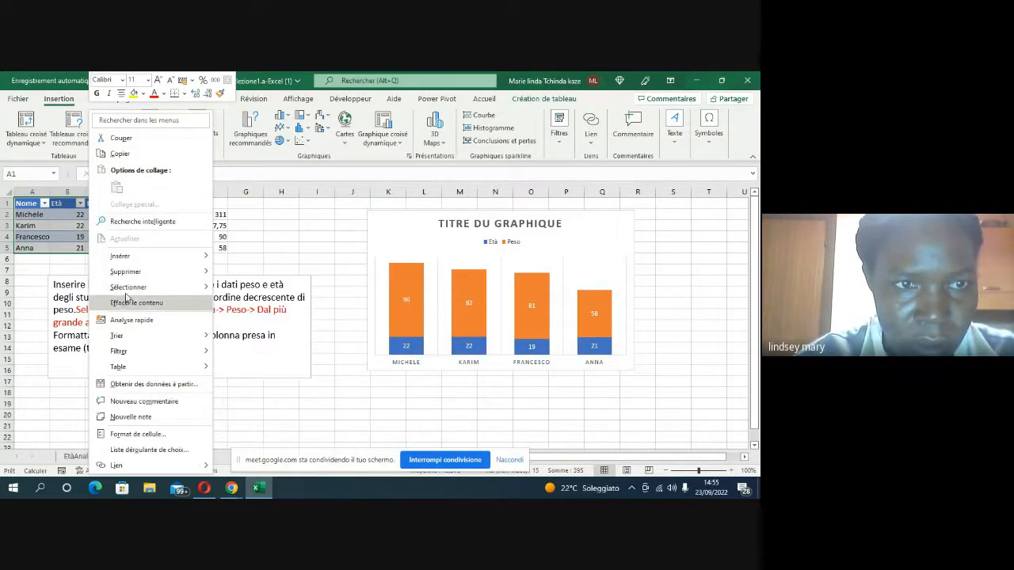
mouse_move(131, 291)
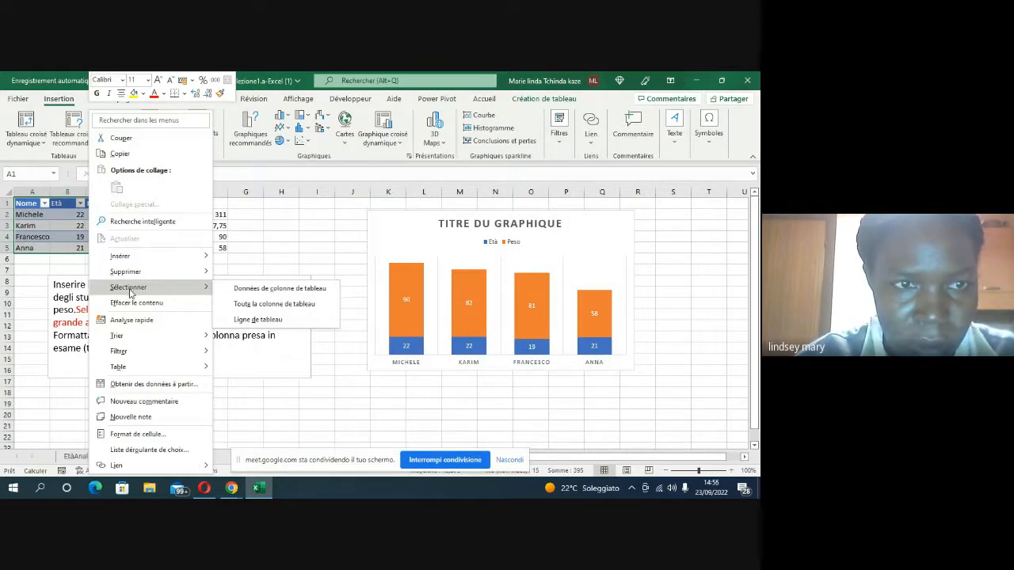
click(119, 154)
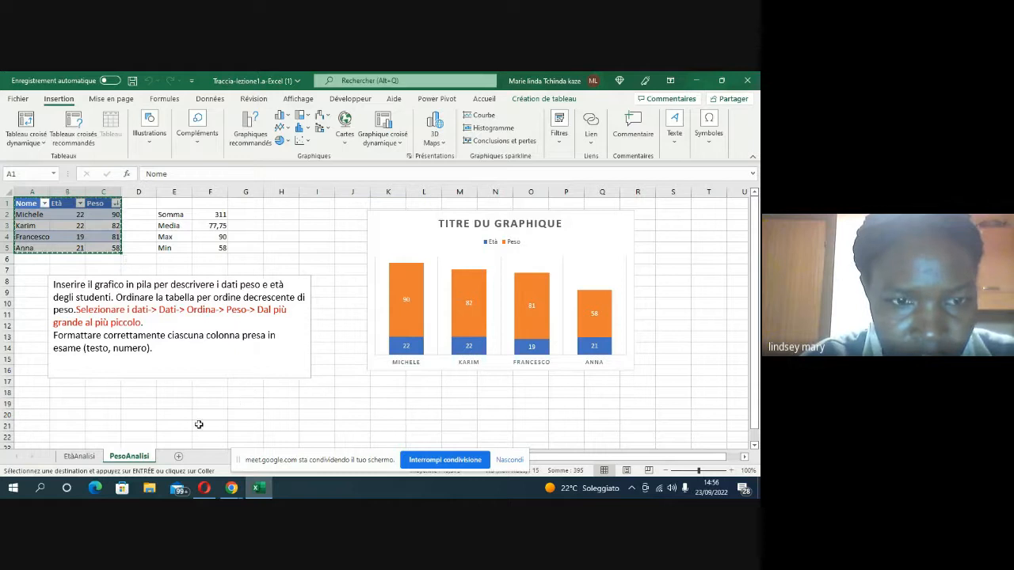
click(179, 458)
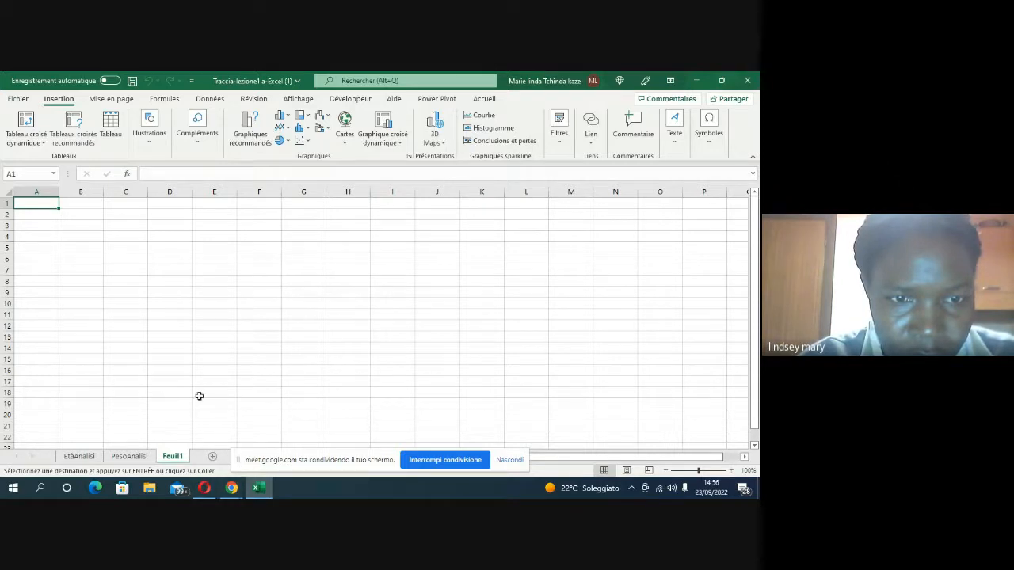
right_click(46, 205)
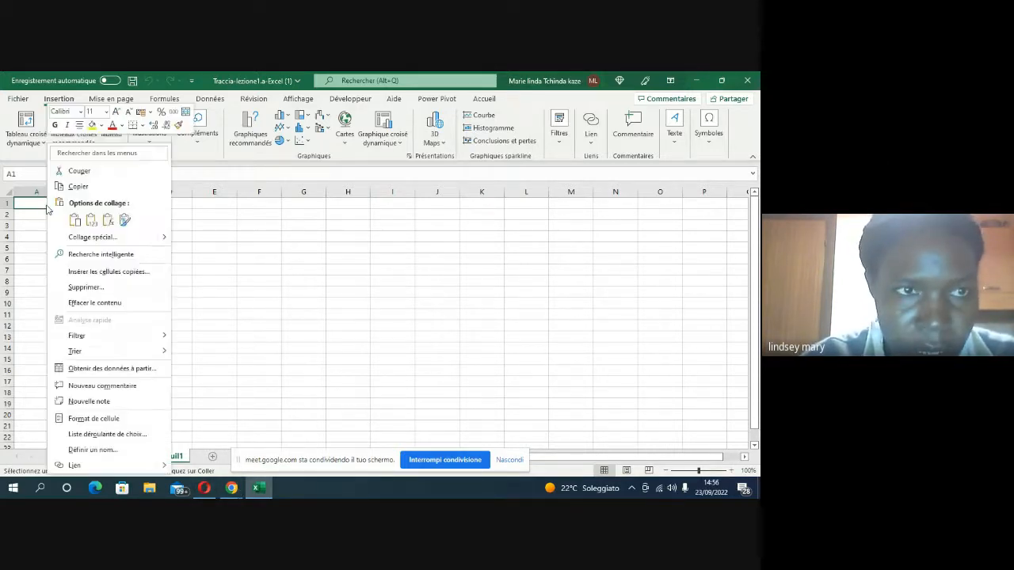
click(75, 222)
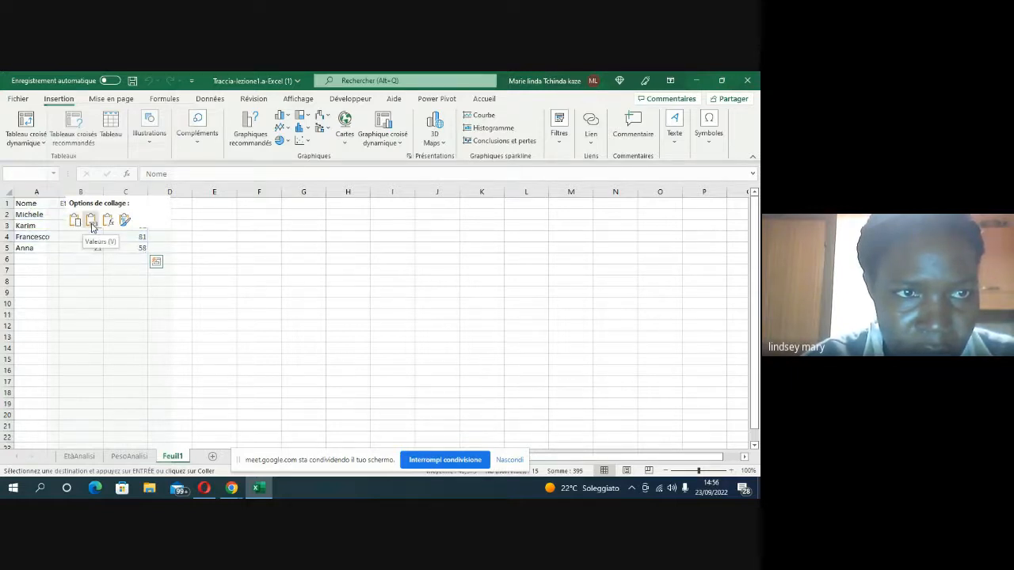
click(92, 225)
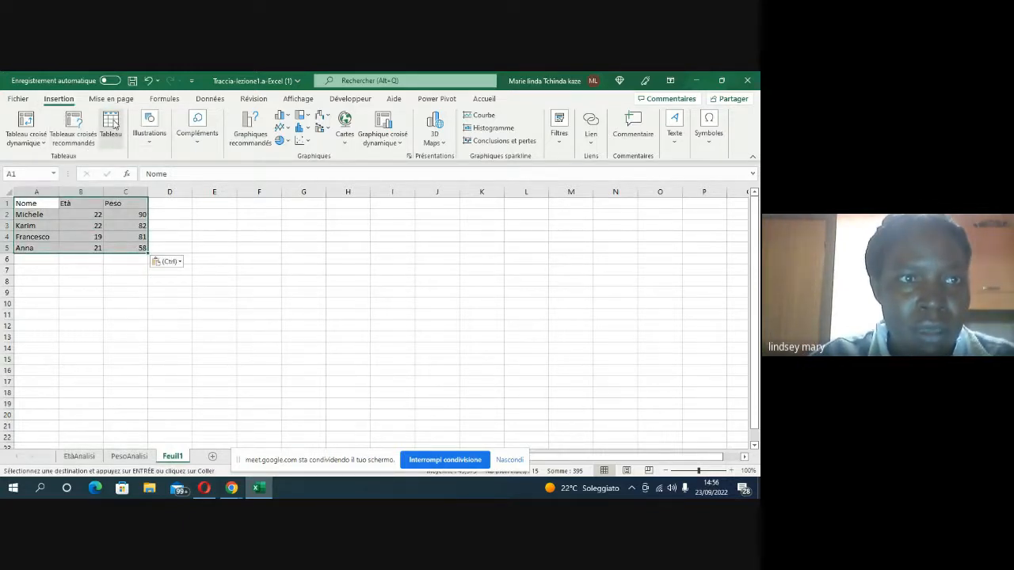
- Convert the pasted range A1:C5 into a table with headers
click(110, 126)
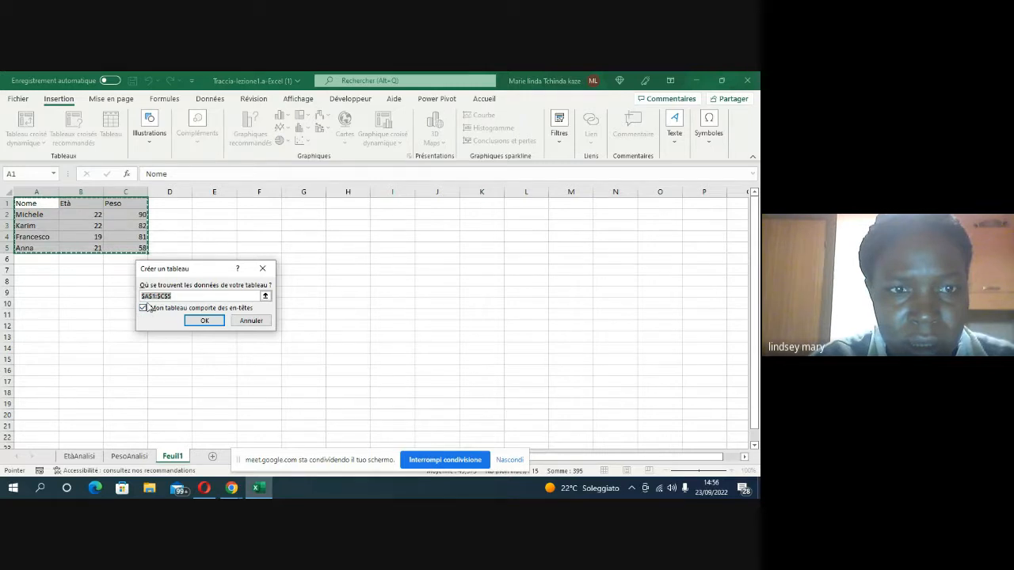
click(205, 320)
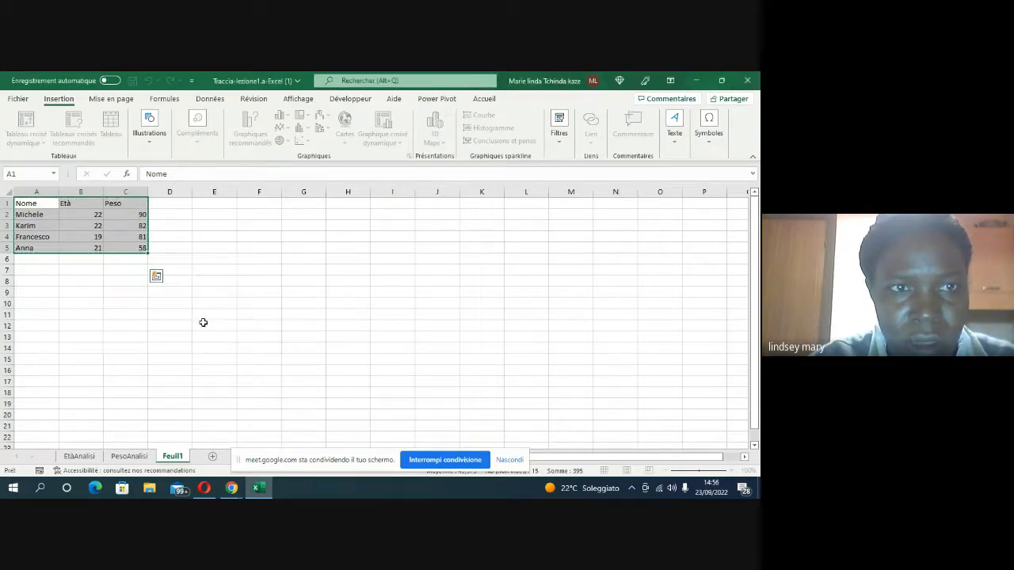
click(184, 236)
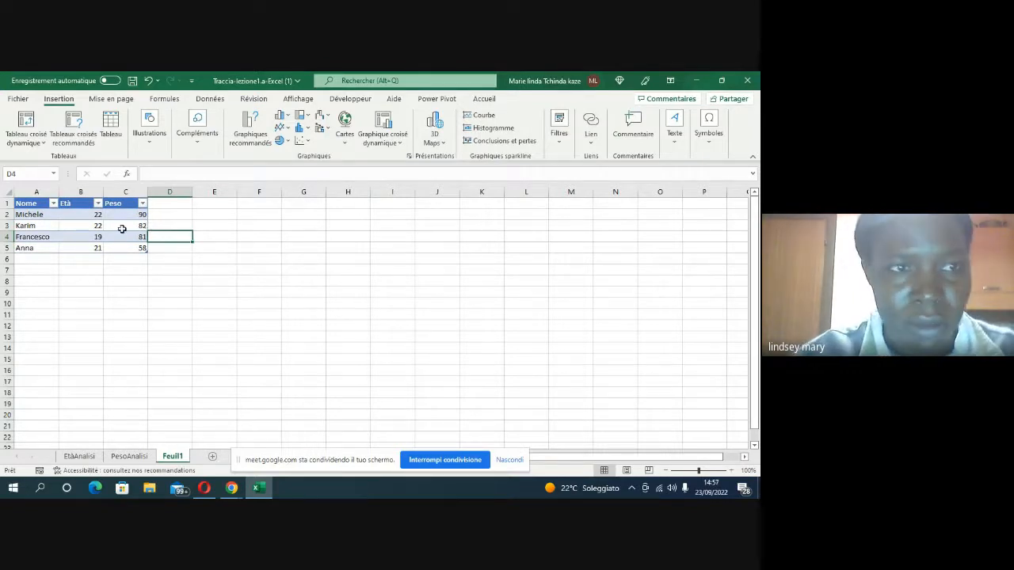
click(99, 235)
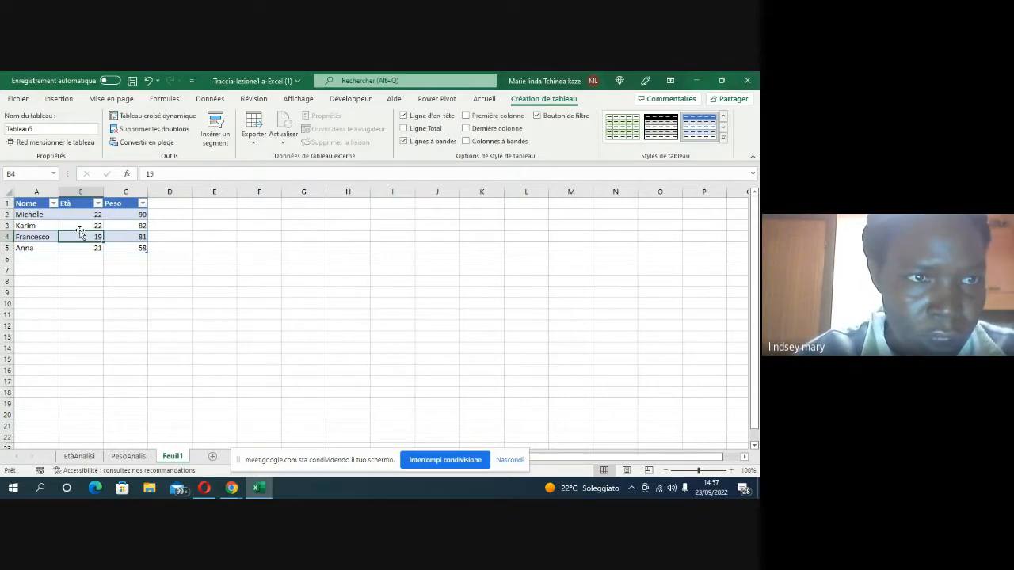
click(36, 191)
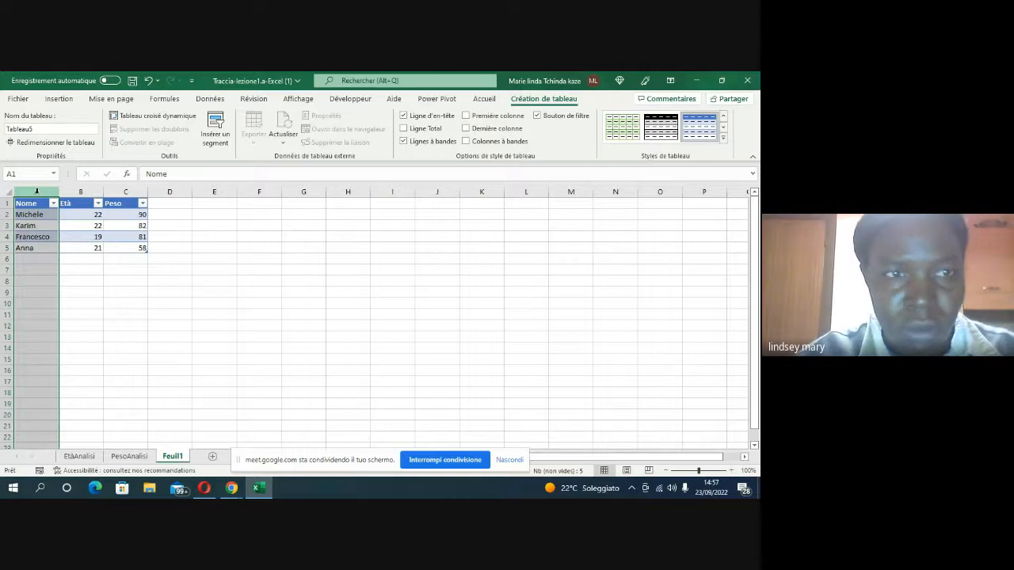
click(97, 260)
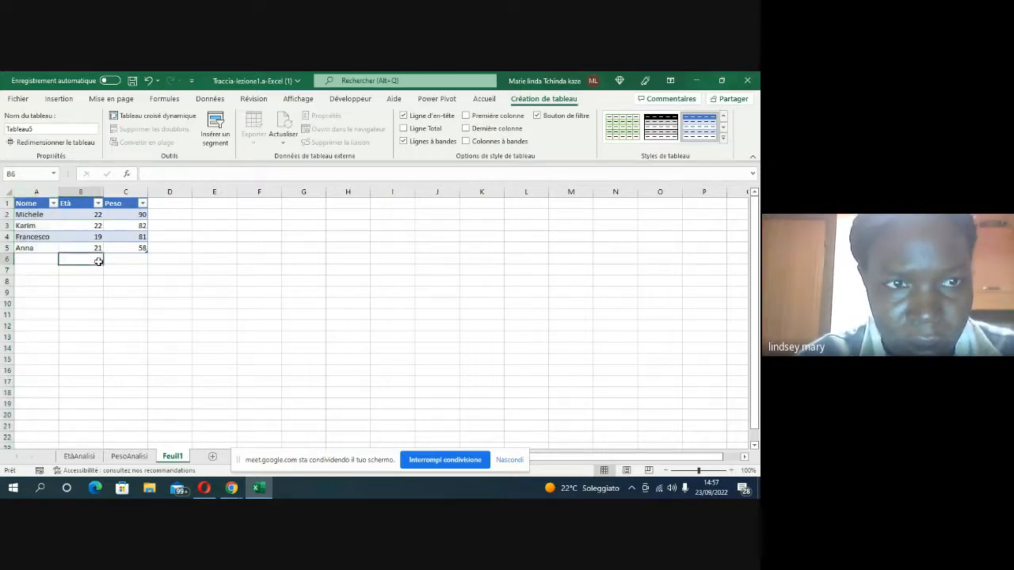
- Rename the new sheet Feuil1 as Statistiques
double_click(174, 456)
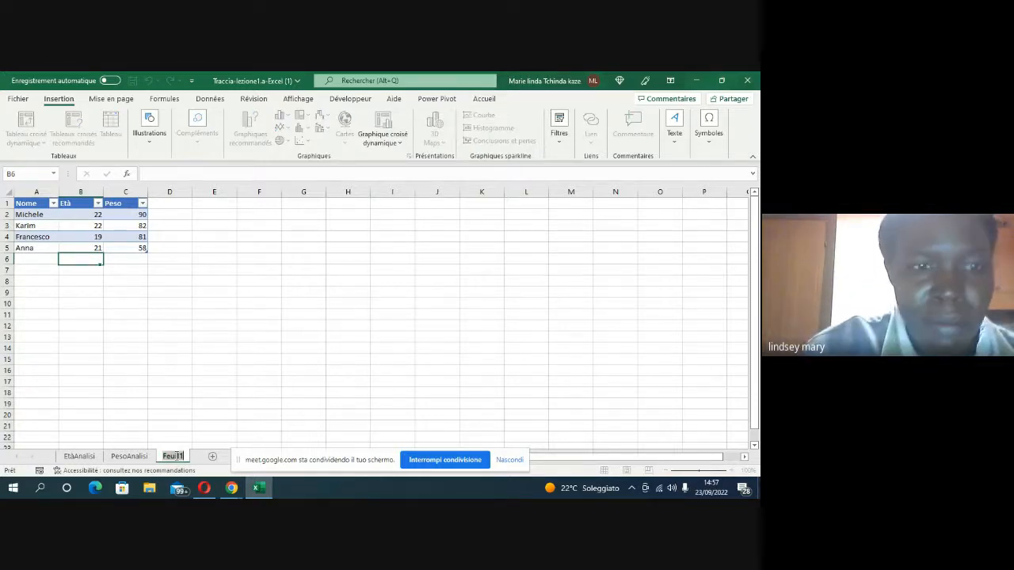
key(BackSpace)
text(Stata)
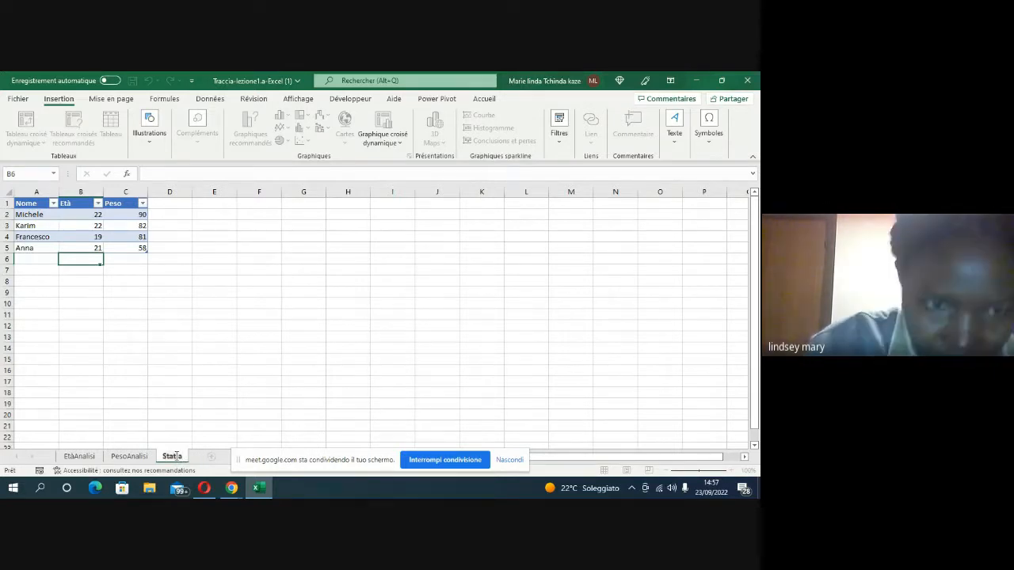
key(Return)
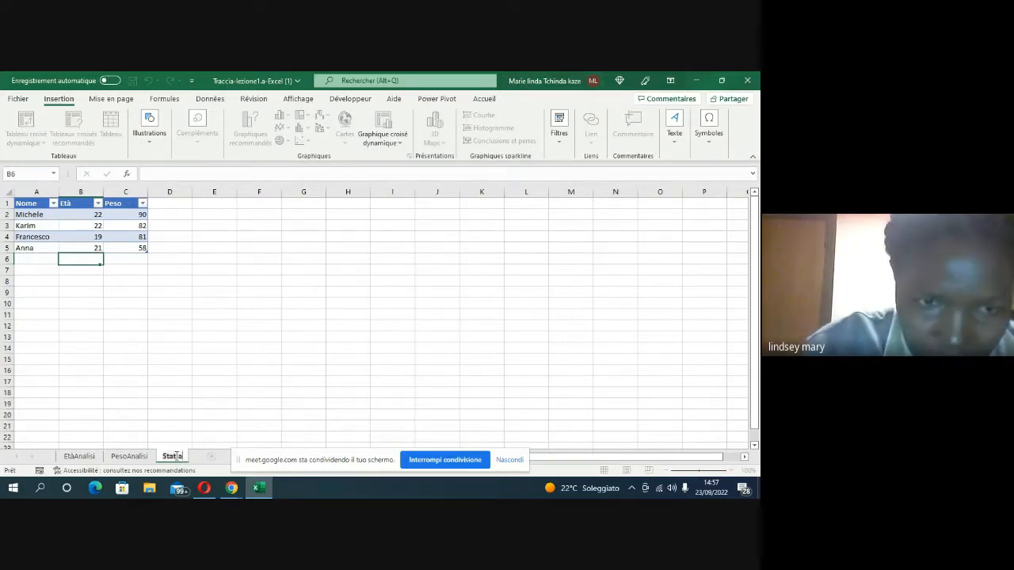
text(ist)
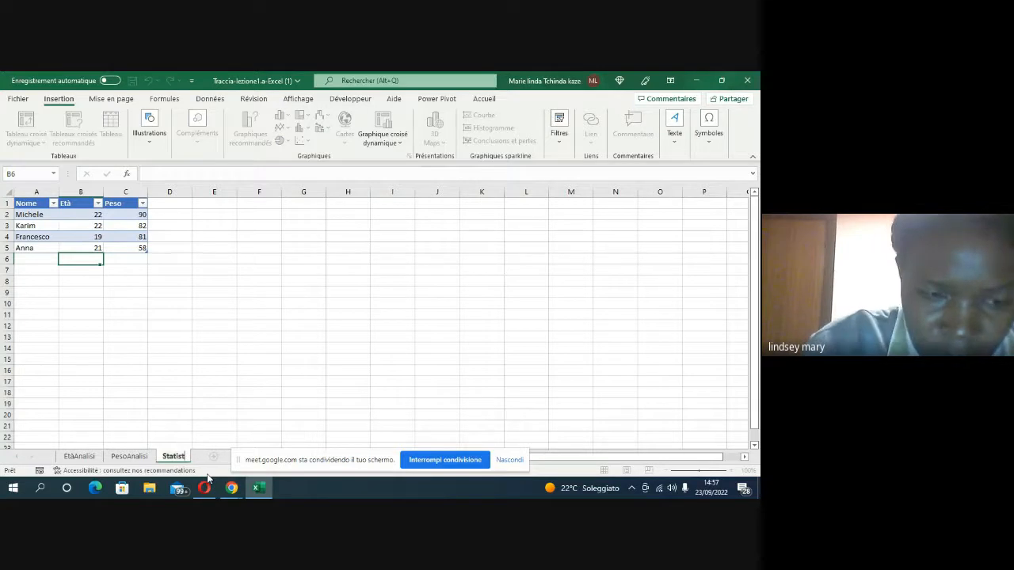
text(ique)
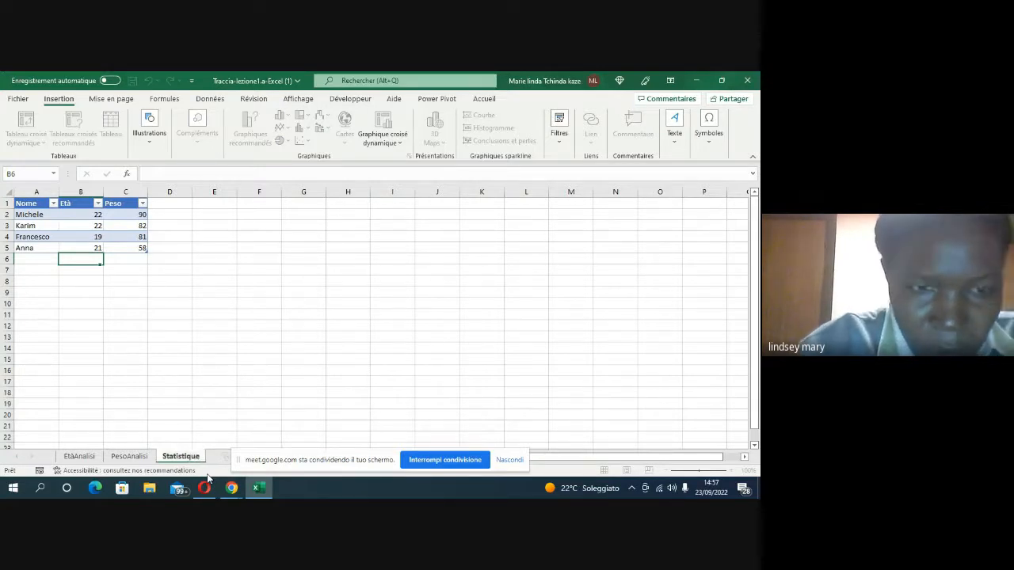
text(s)
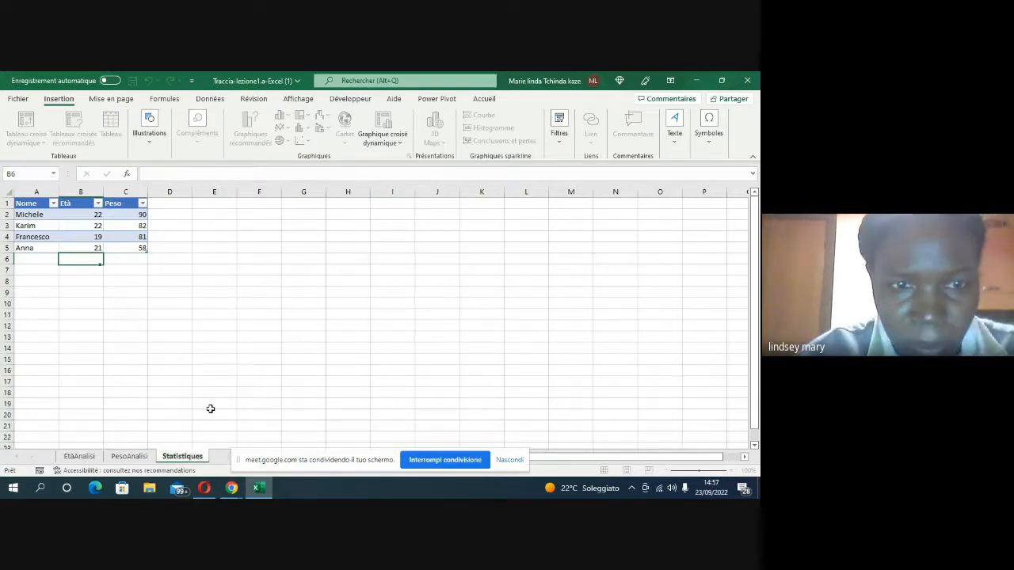
click(173, 326)
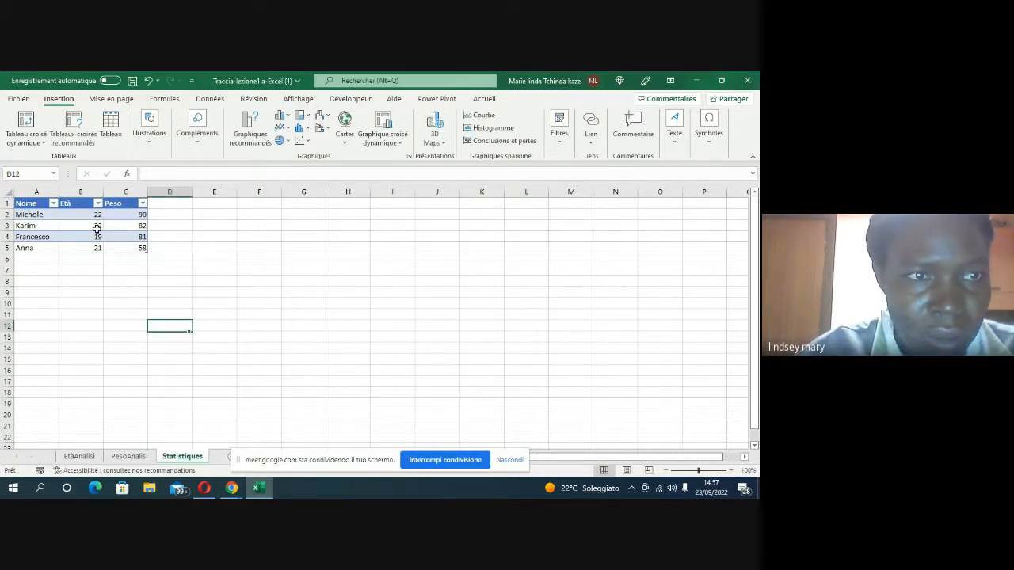
- Insert an empty column before the Nome column of the table
click(35, 192)
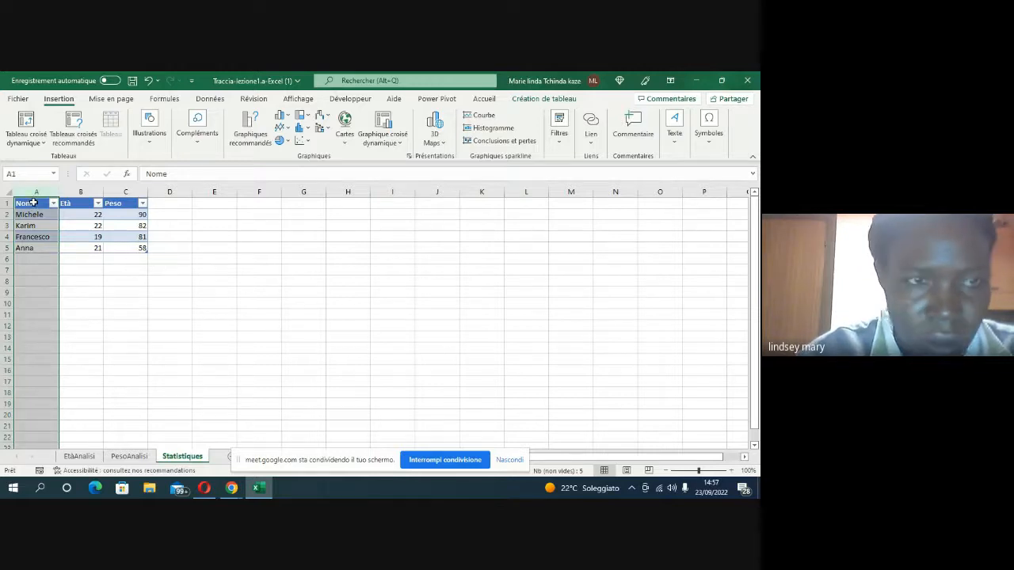
right_click(28, 254)
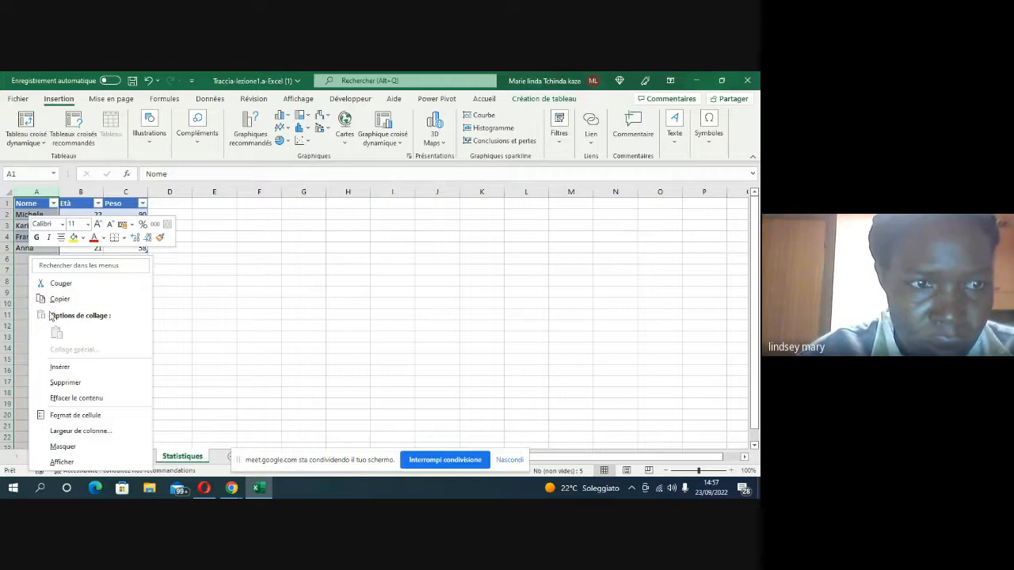
click(59, 372)
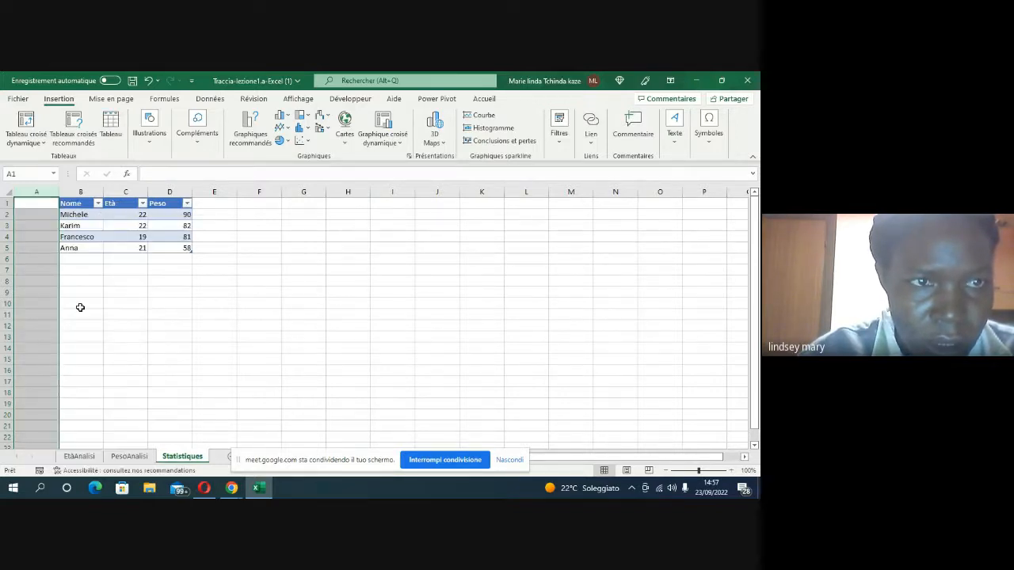
click(79, 294)
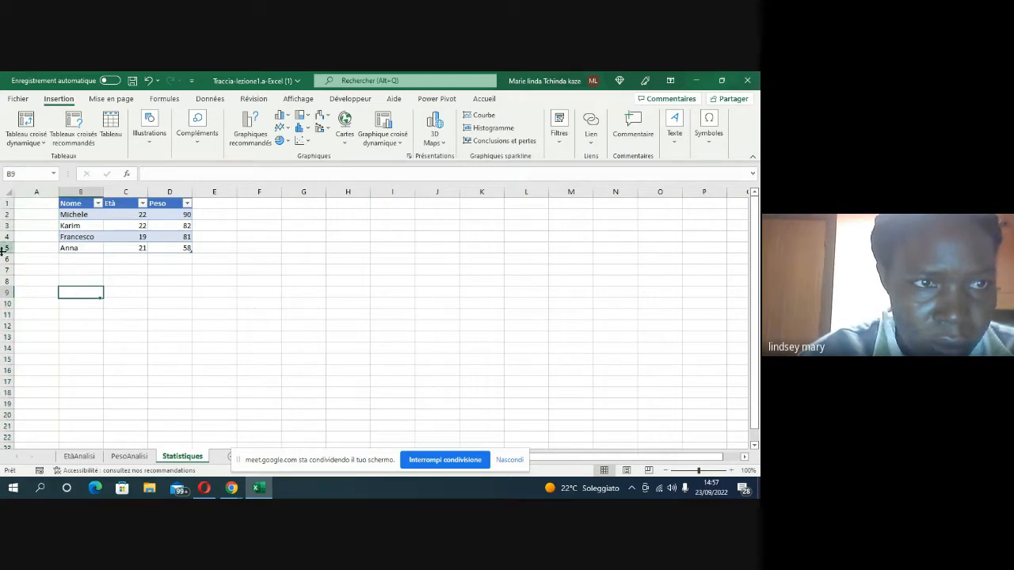
- Insert three empty rows above the table's header row
click(6, 202)
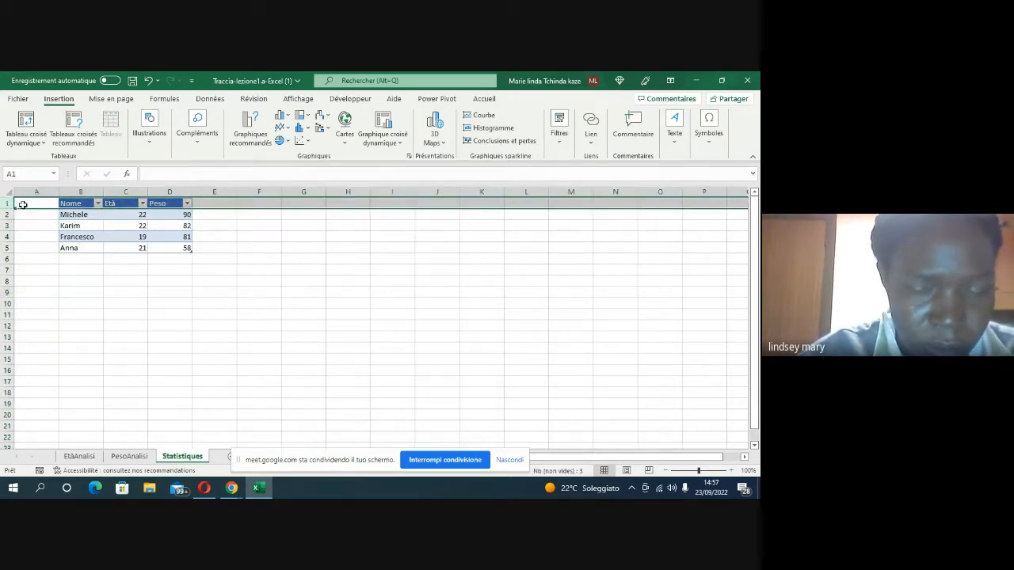
right_click(23, 204)
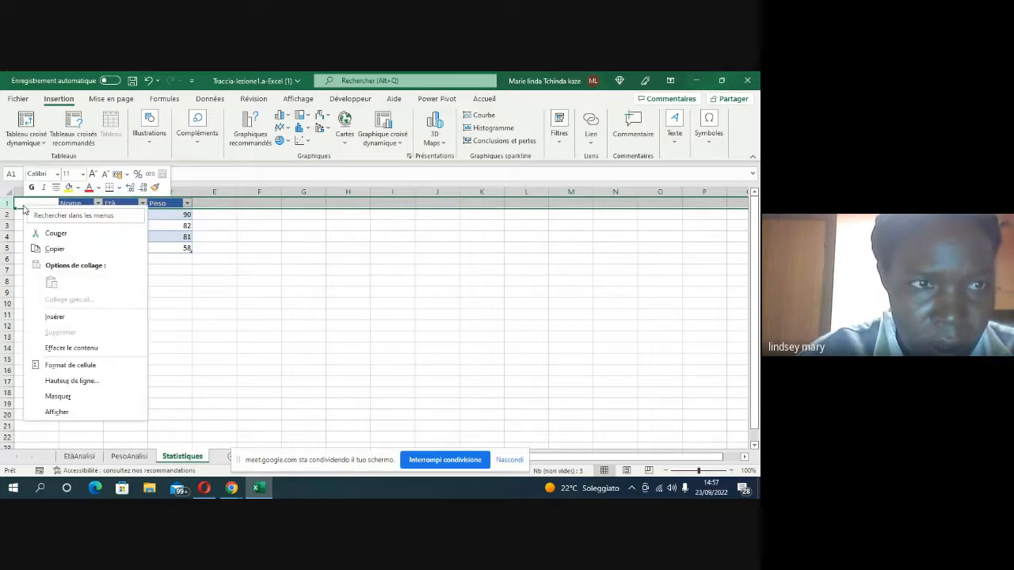
click(54, 317)
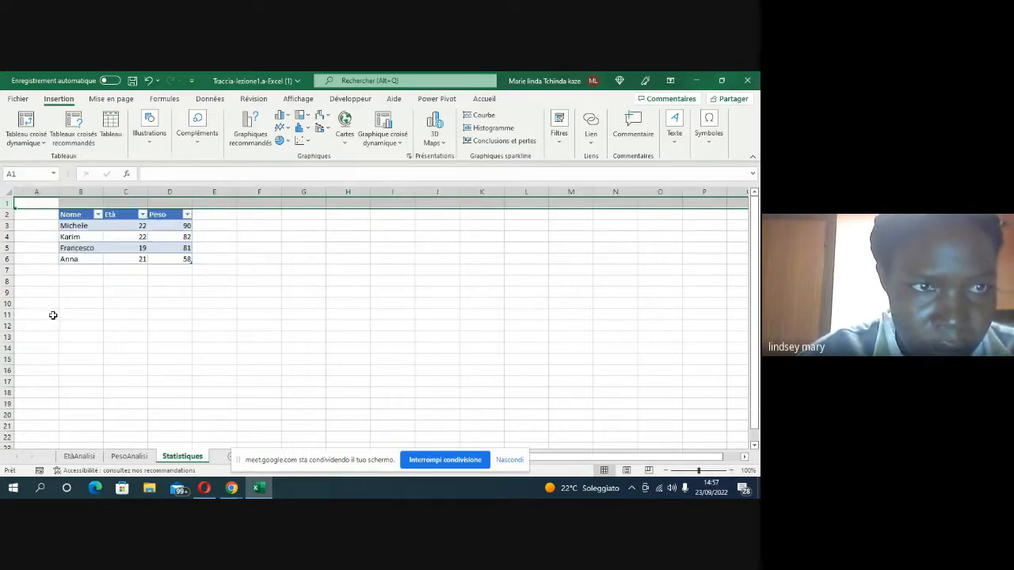
click(8, 214)
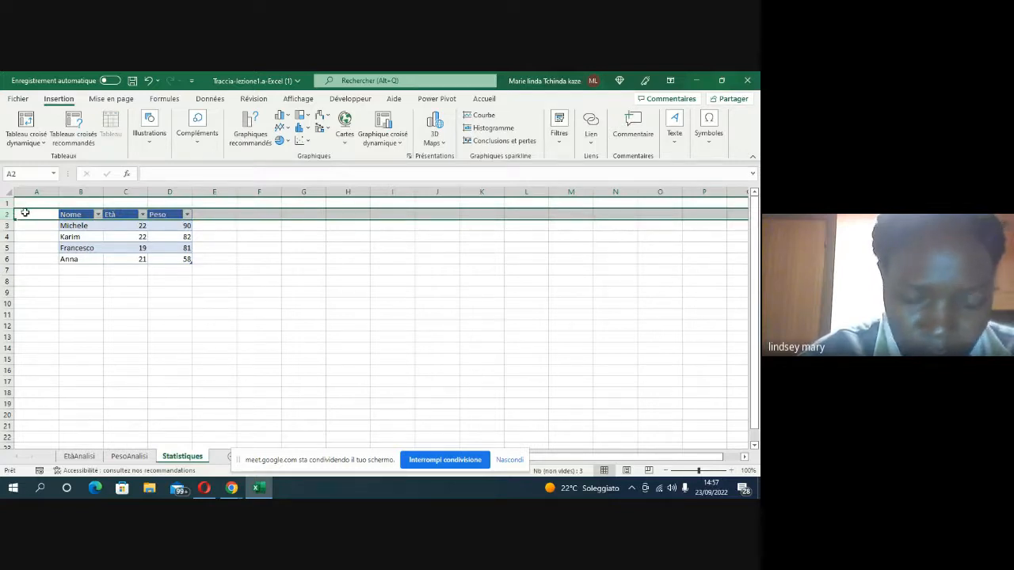
right_click(24, 214)
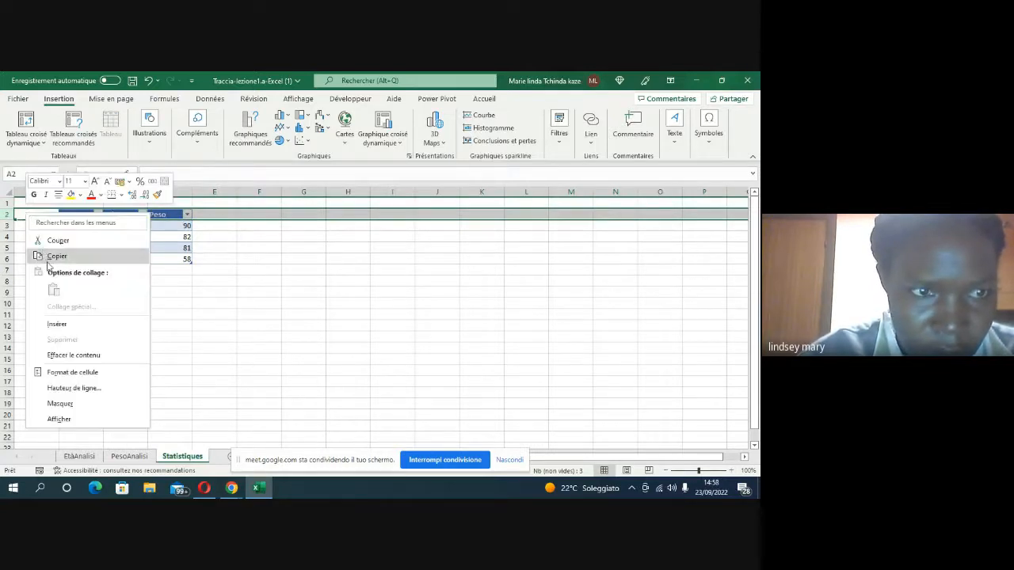
click(55, 326)
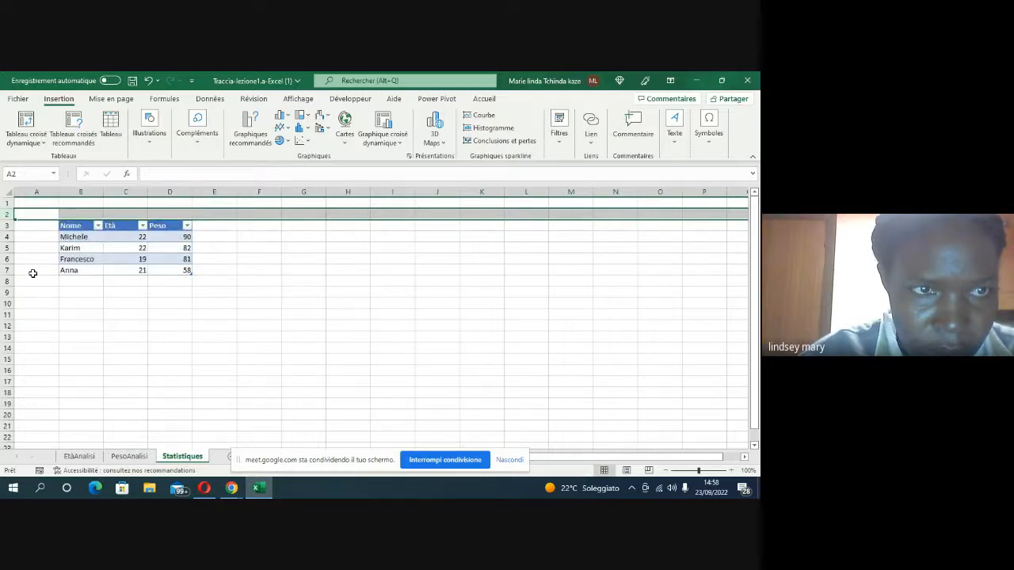
click(6, 225)
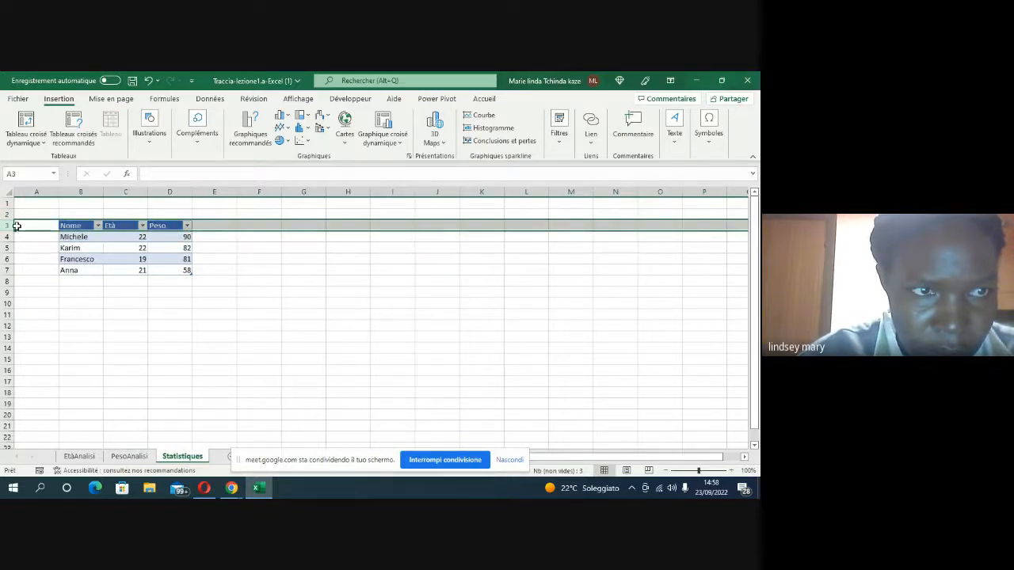
right_click(17, 226)
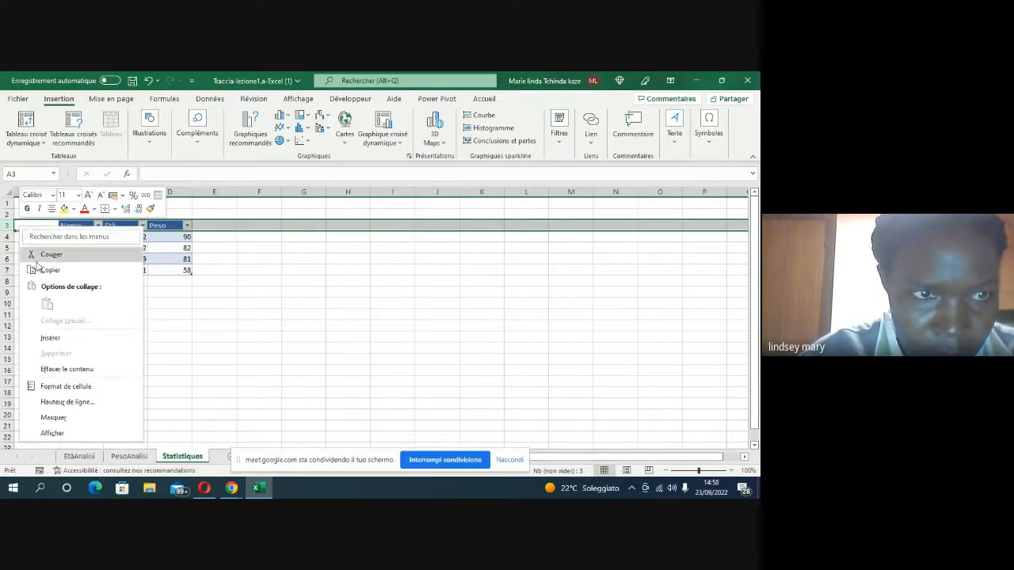
click(48, 338)
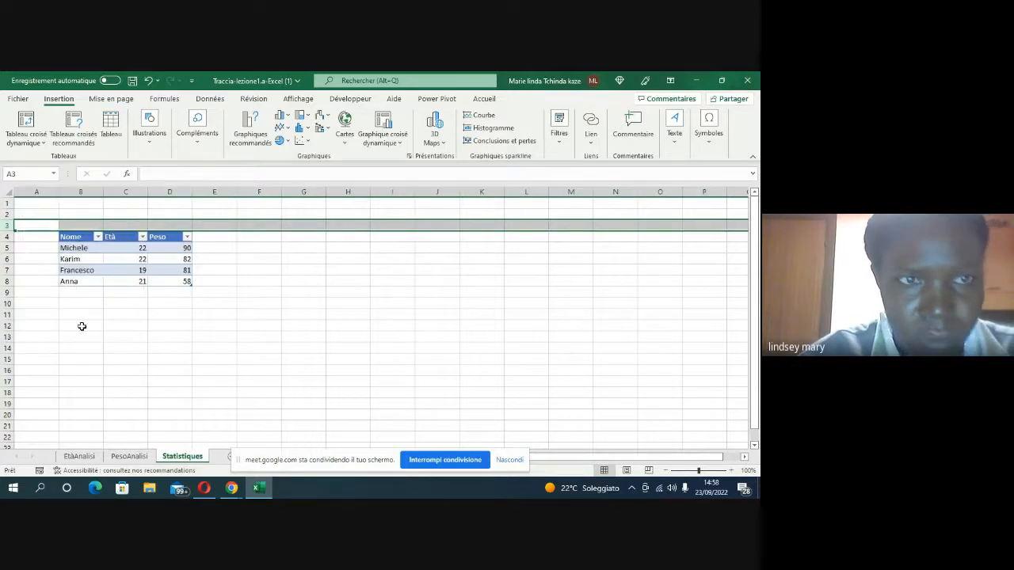
click(230, 261)
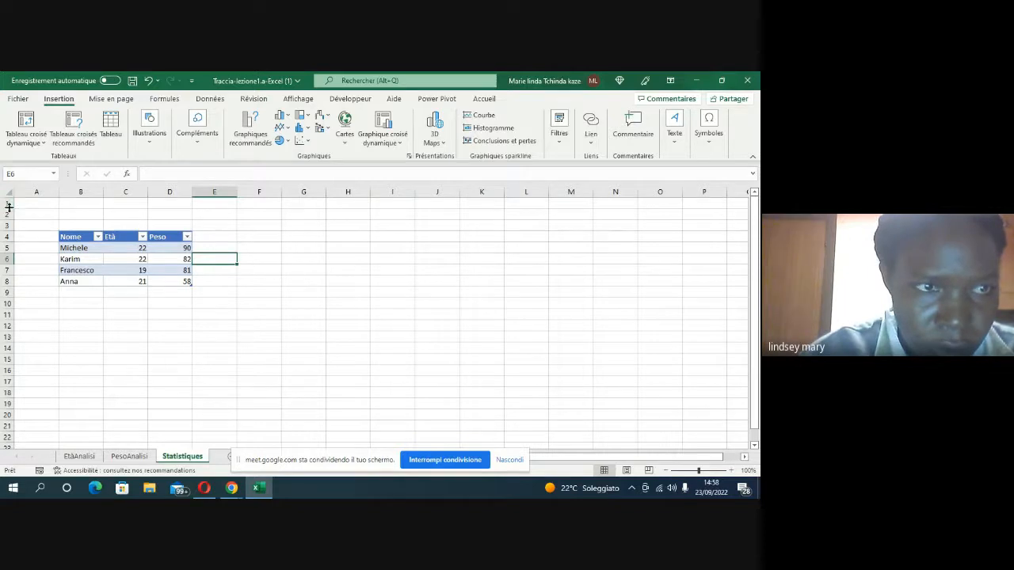
- Make row 1 taller and enter the title Statistiques Etudiants in cell D1
mouse_move(10, 208)
mouse_down()
mouse_move(9, 238)
mouse_move(10, 223)
mouse_up()
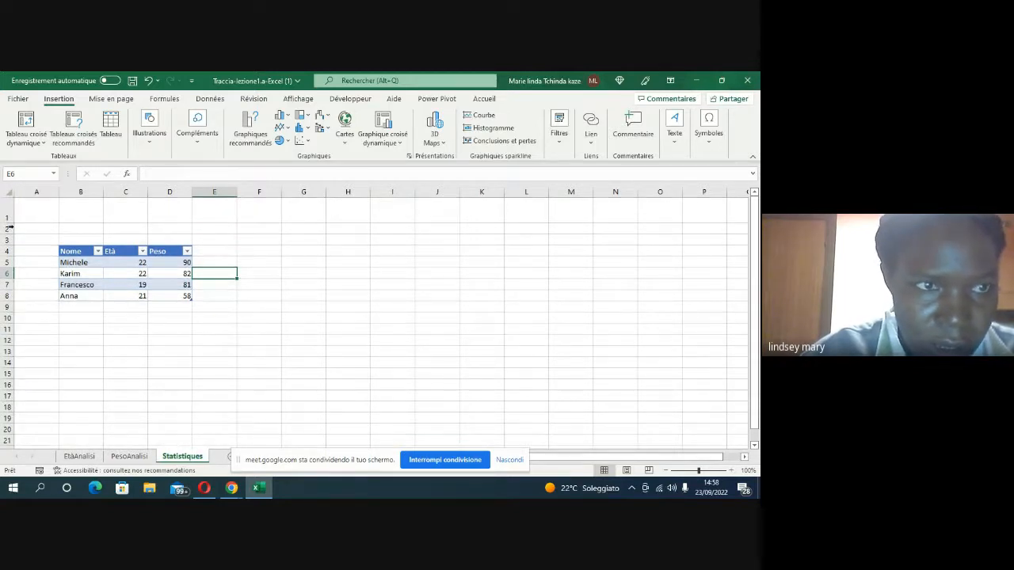
drag(8, 226, 7, 228)
click(160, 217)
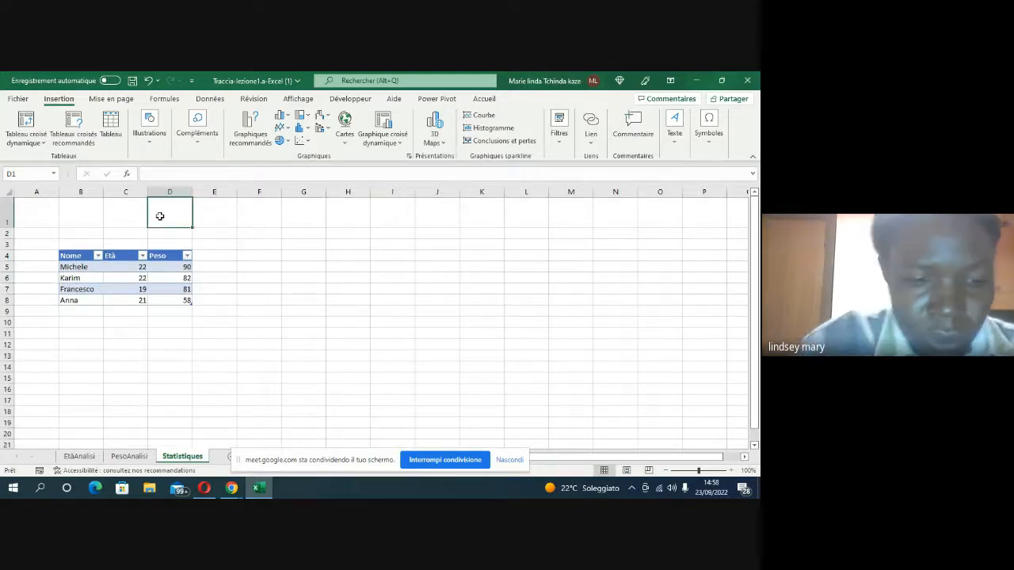
double_click(160, 216)
text(sti)
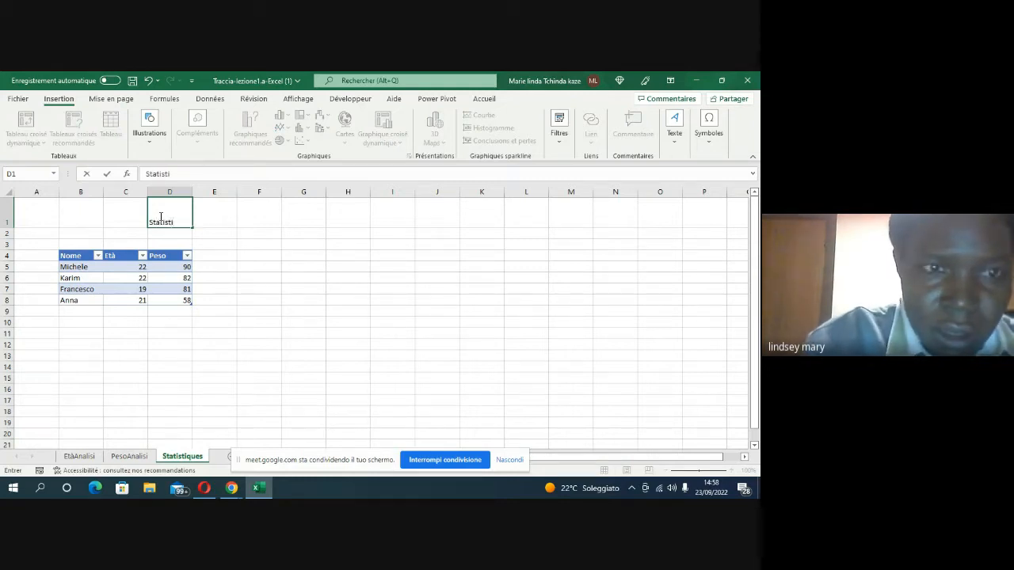
text(tatistiqu)
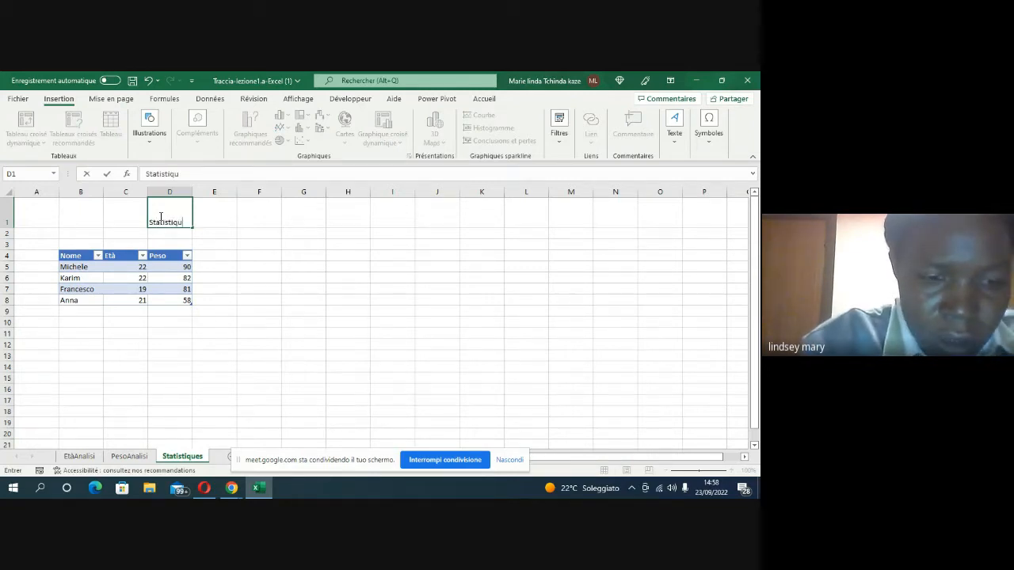
text(es)
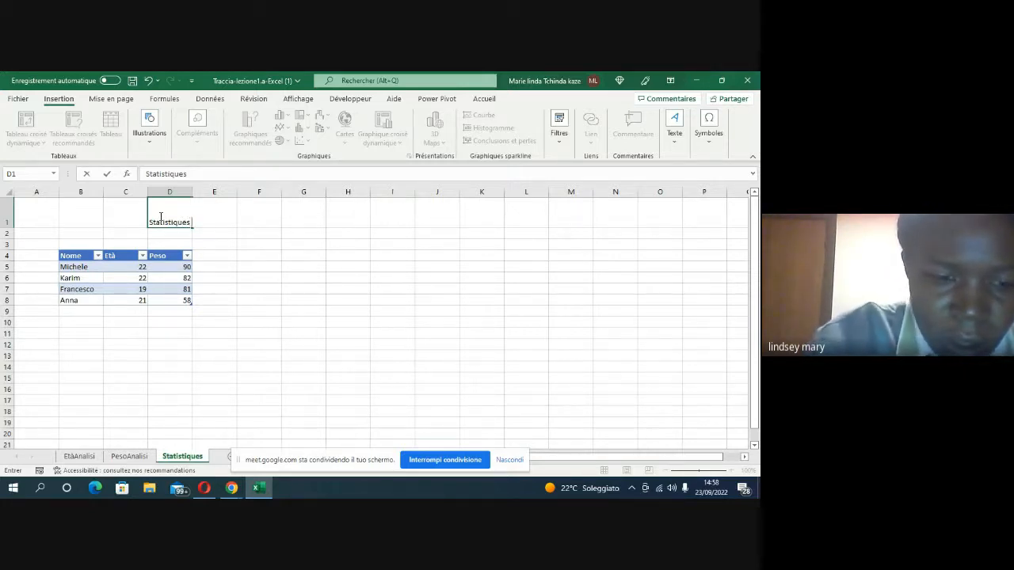
text(Etudia)
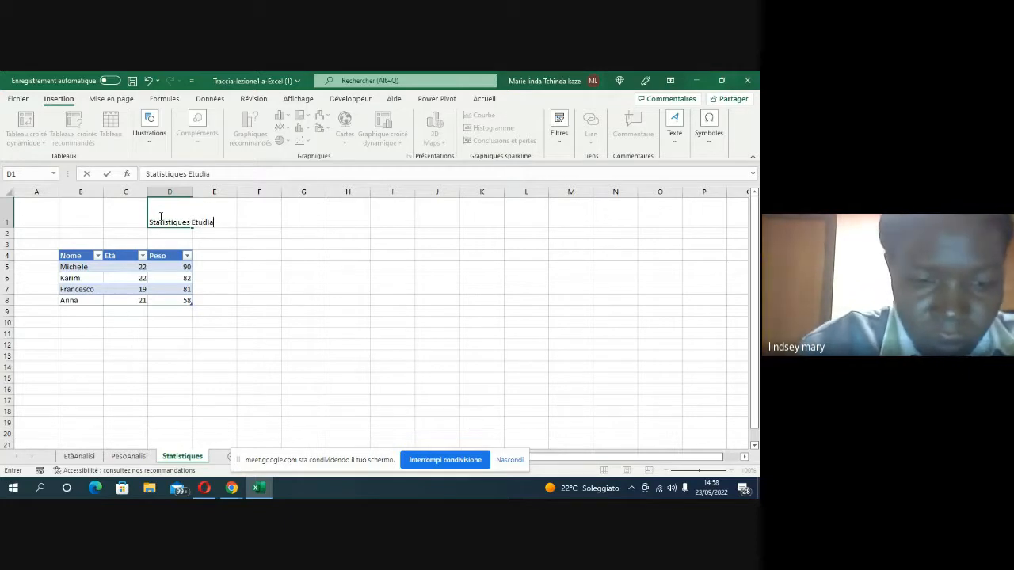
text(nts)
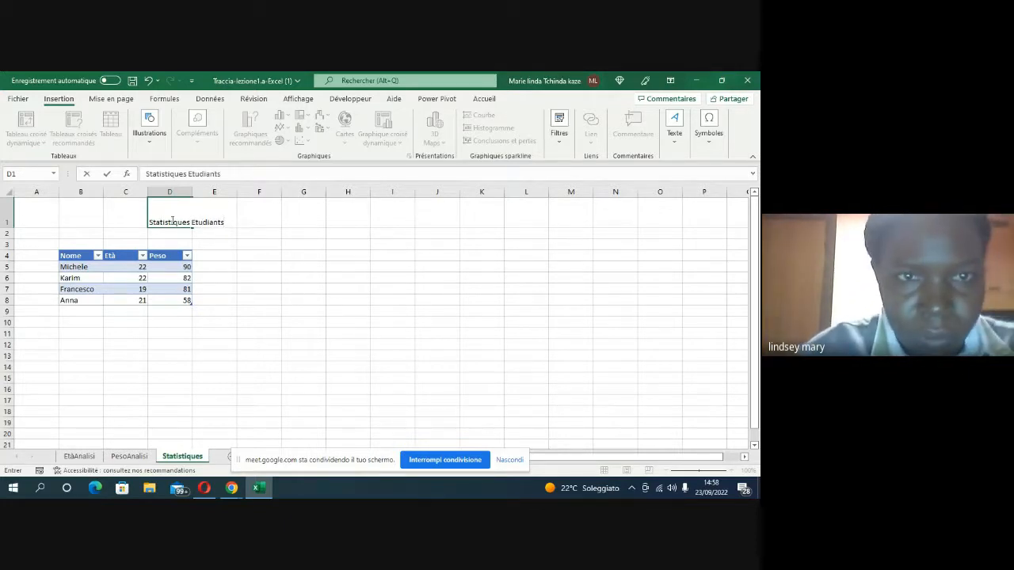
click(266, 220)
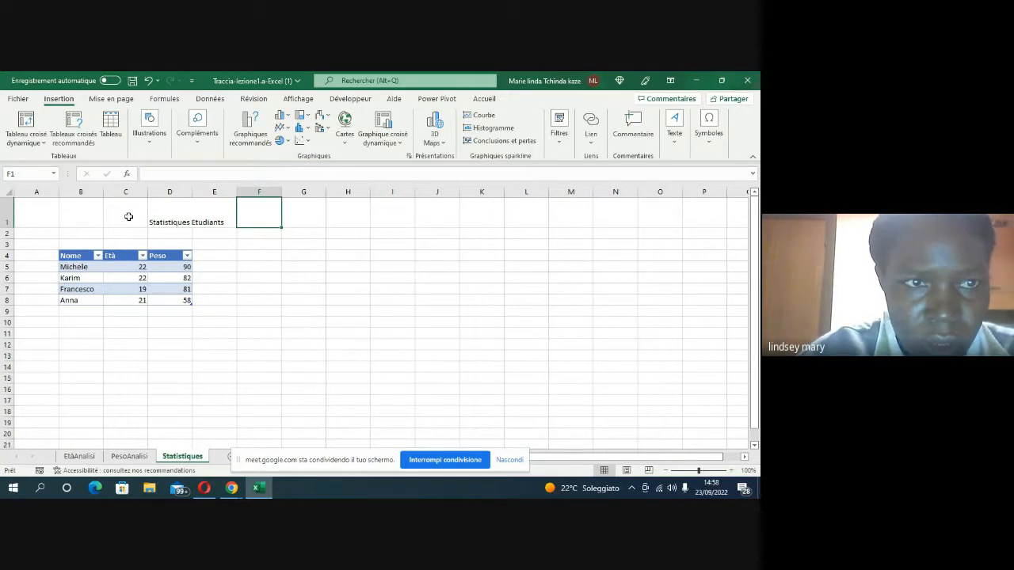
- Enlarge the font of the title row 1 to size 24
click(129, 217)
click(9, 214)
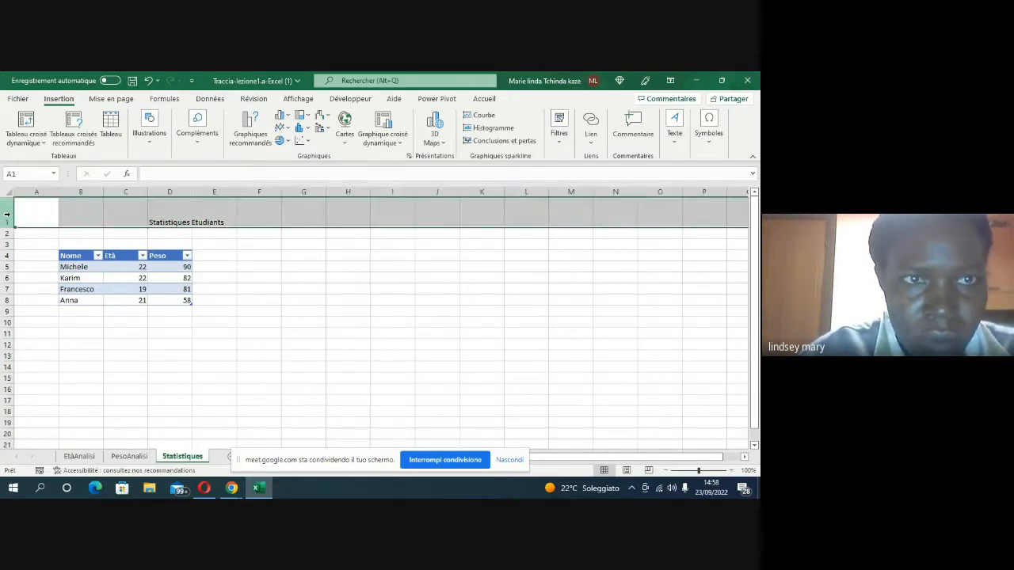
click(482, 99)
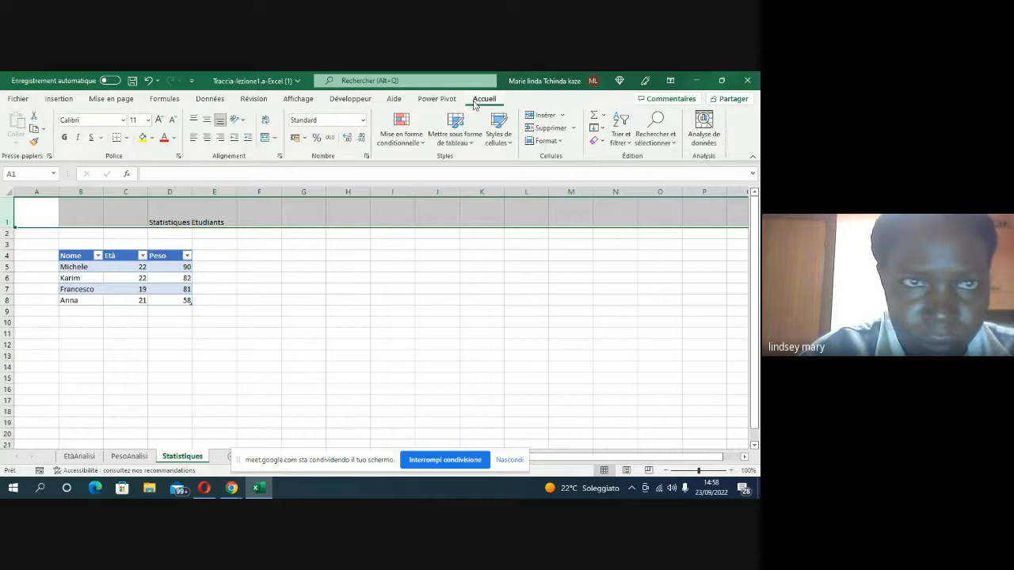
click(161, 120)
click(161, 120)
click(161, 120)
click(160, 119)
click(161, 119)
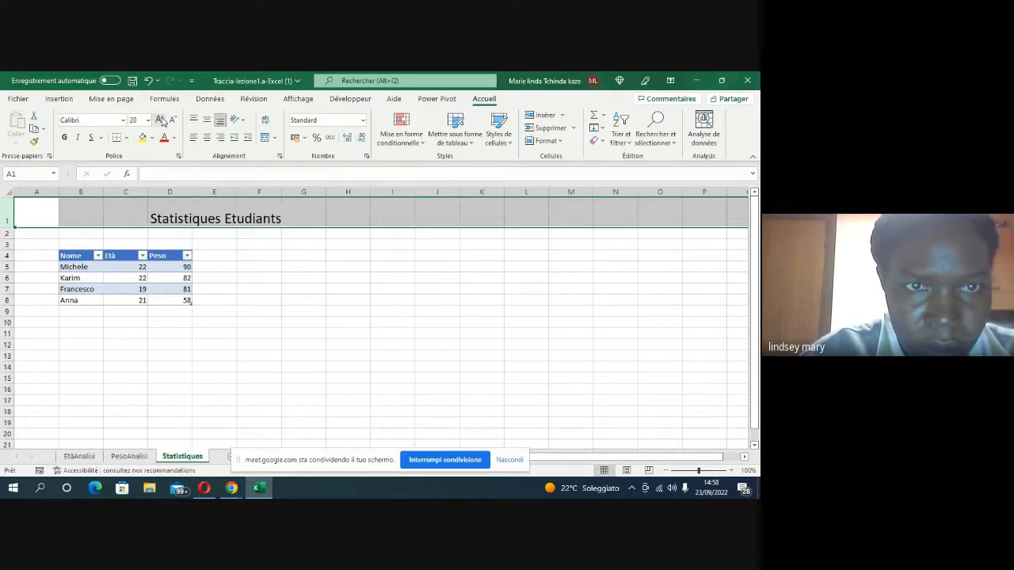
click(161, 119)
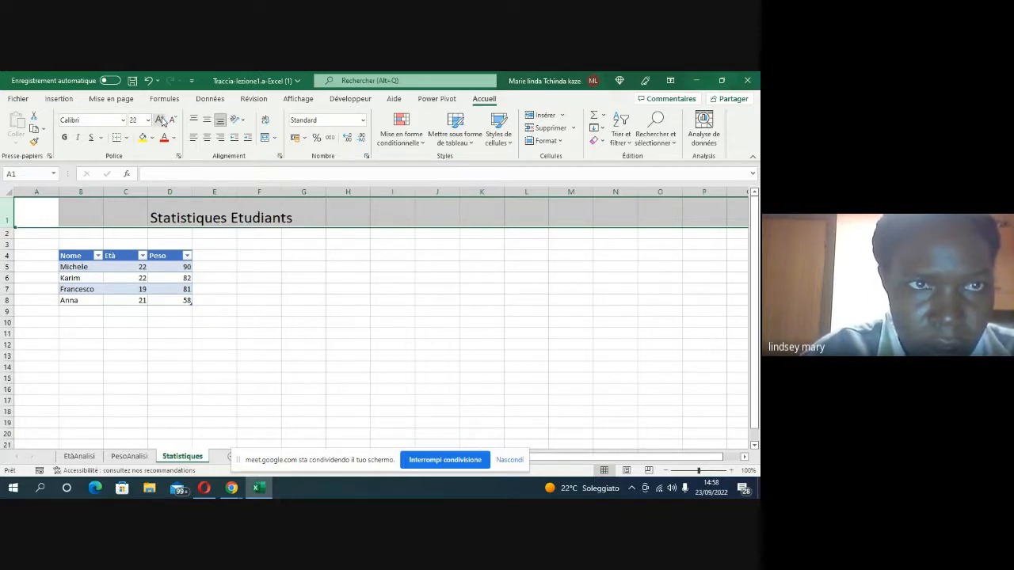
click(160, 119)
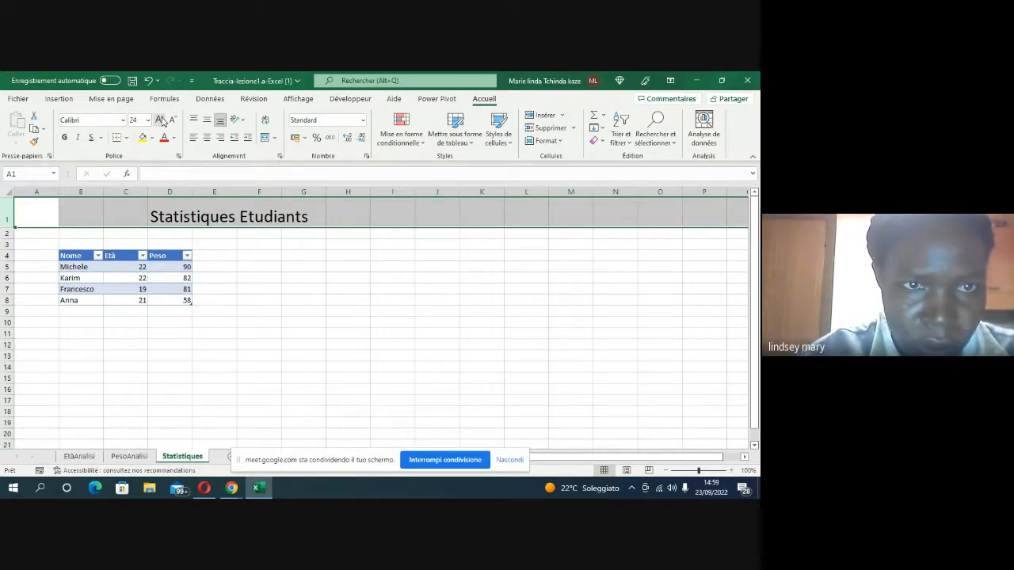
click(222, 259)
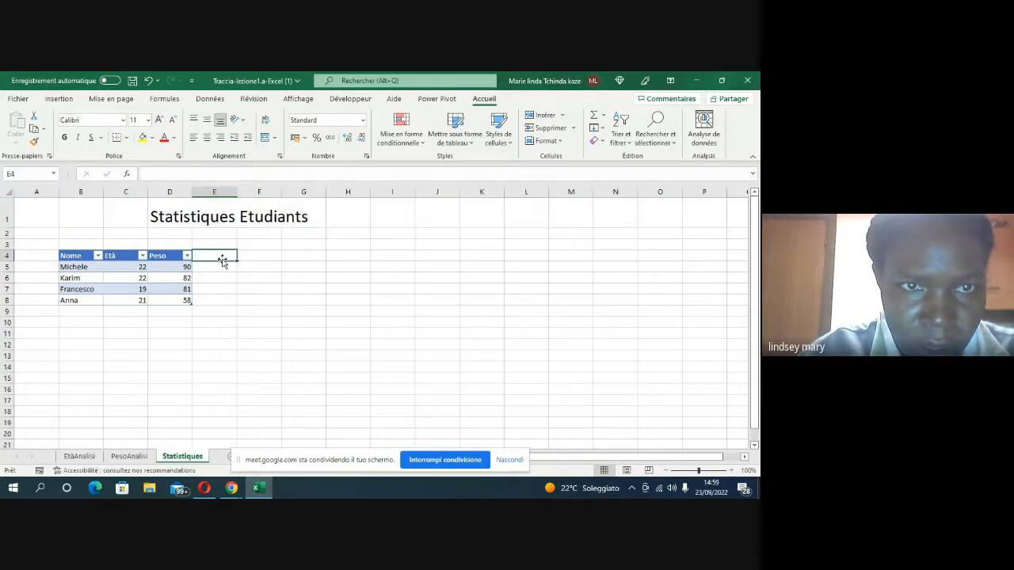
- Apply the Titre 1 cell style to the whole Nome, Età and Peso table, B4:D8
click(74, 255)
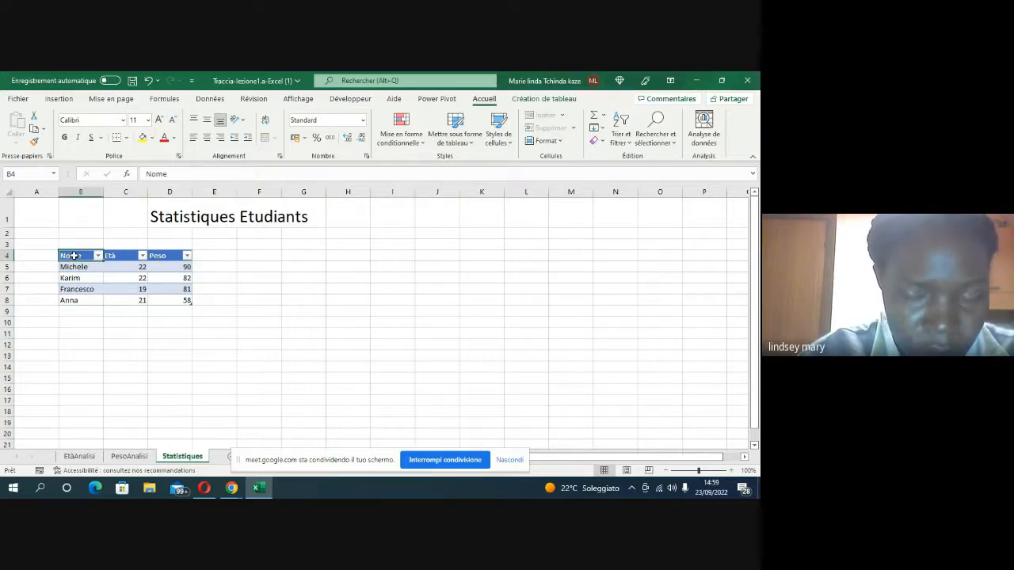
drag(74, 256, 162, 303)
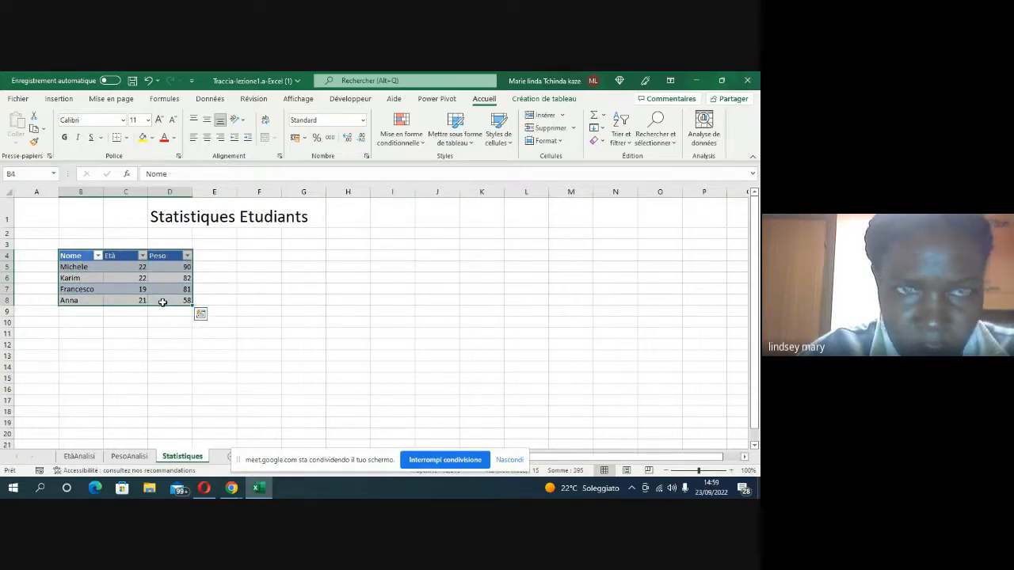
click(511, 145)
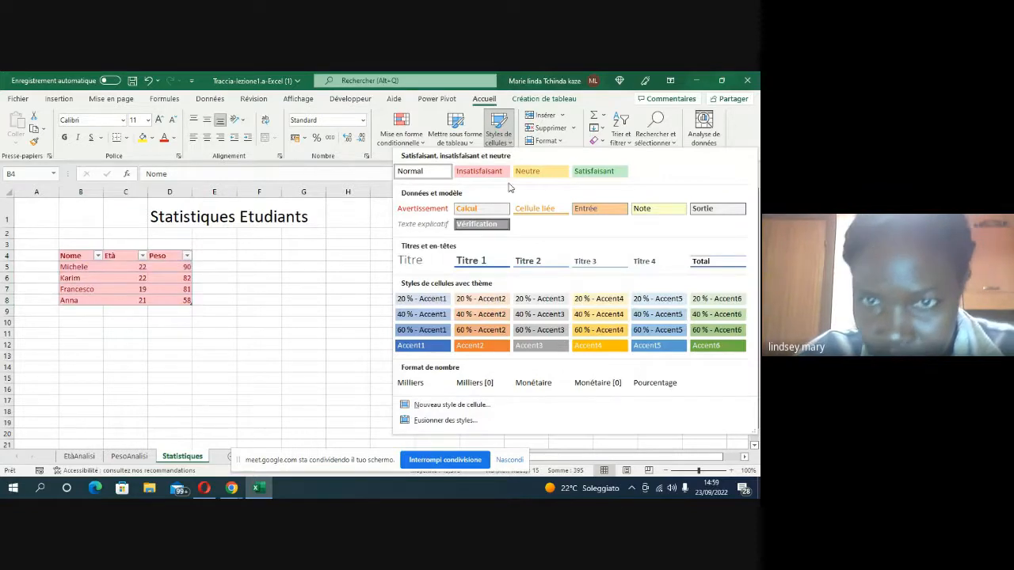
click(477, 262)
click(375, 293)
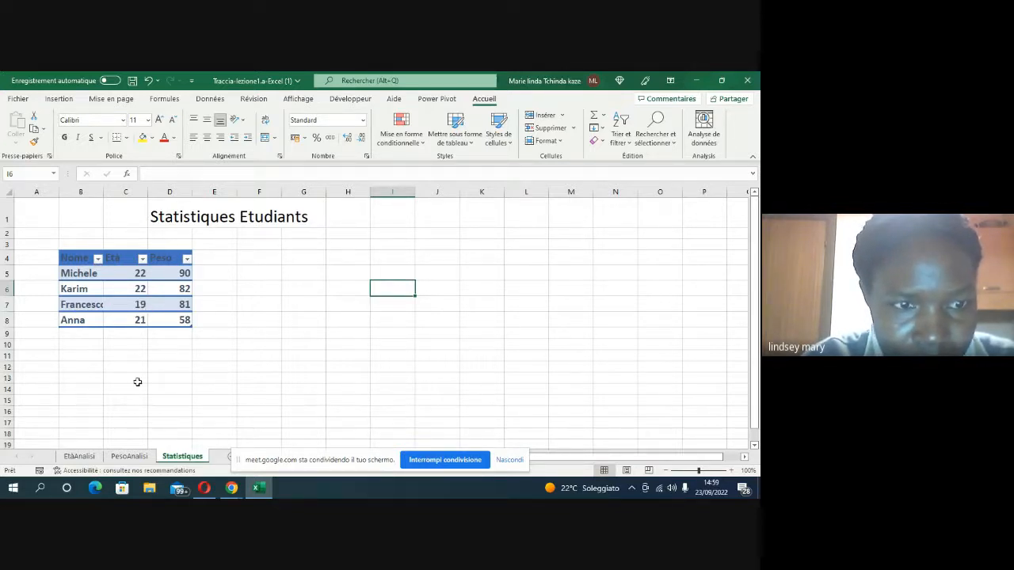
- Examine the table, statistics and instructions on the PesoAnalisi sheet and compare them with the Statistiques sheet
click(120, 459)
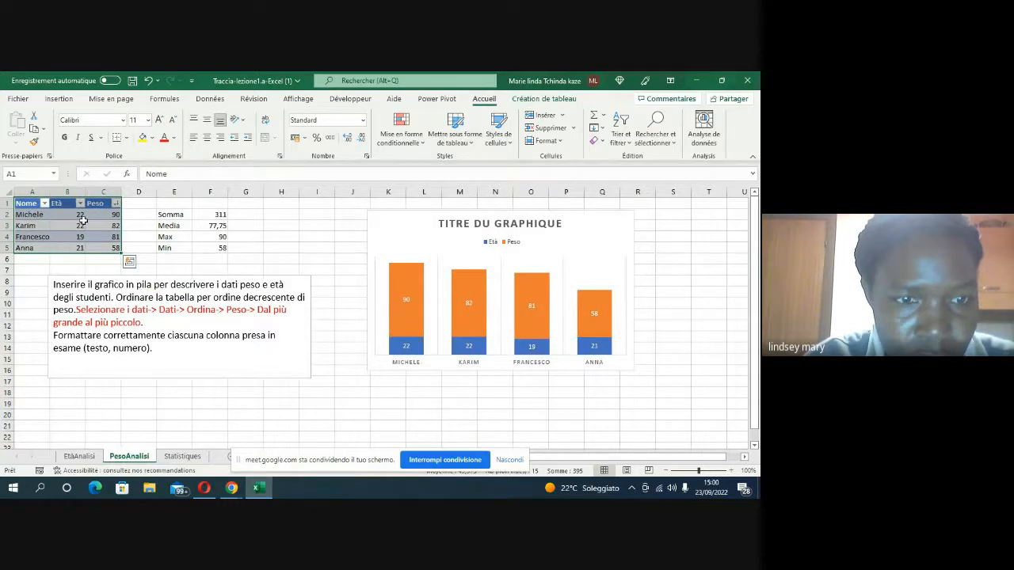
click(180, 487)
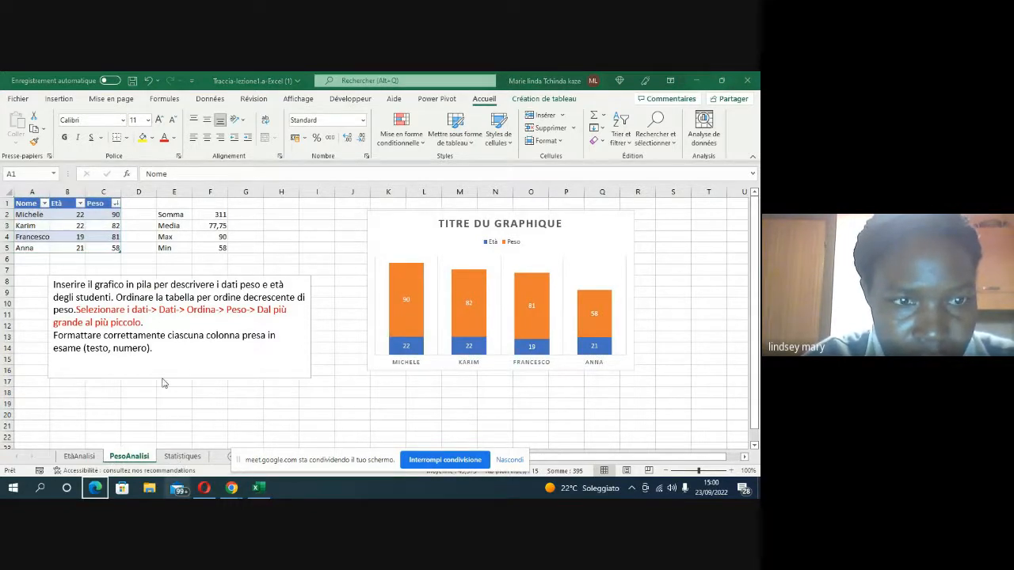
right_click(178, 488)
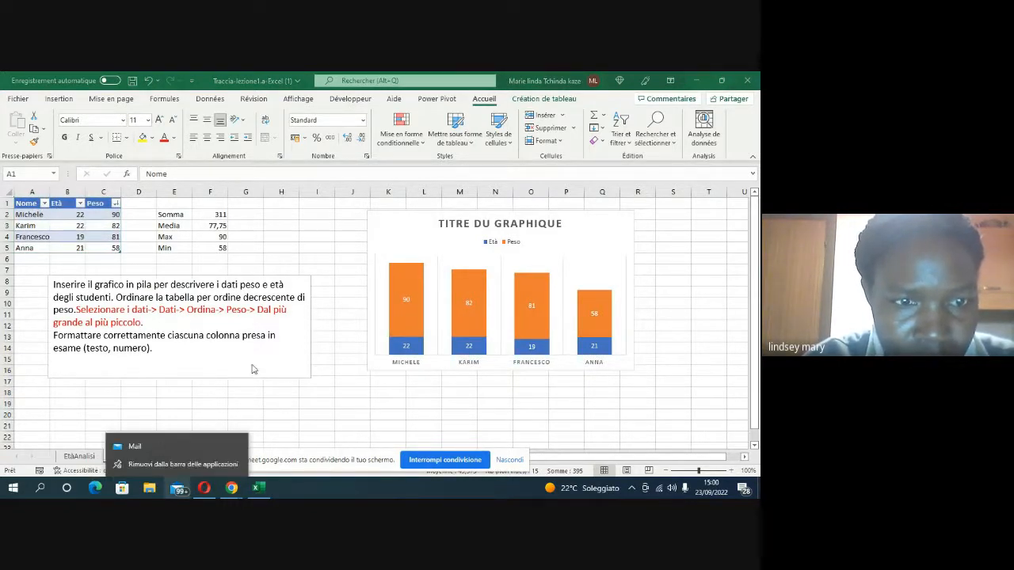
click(238, 395)
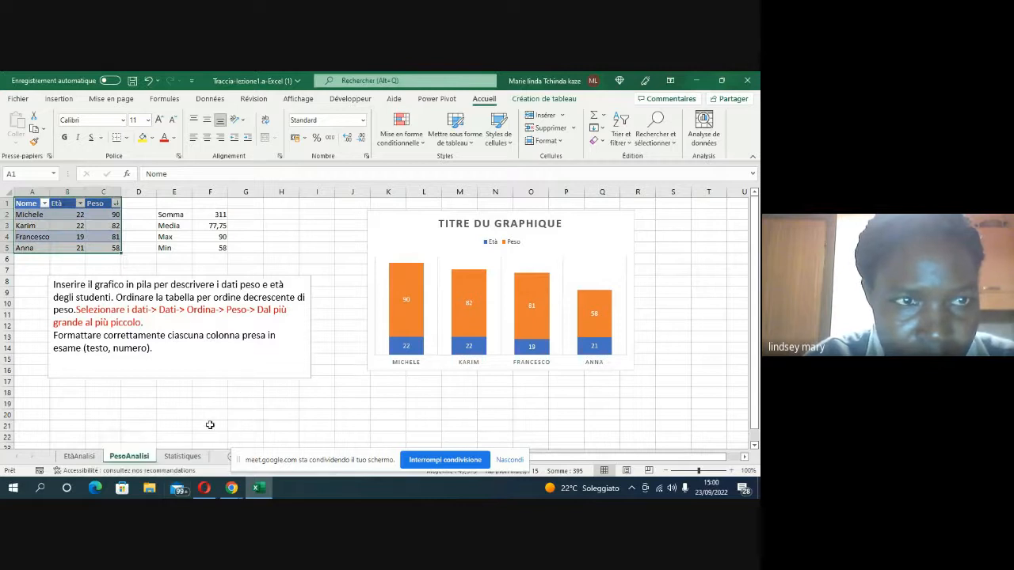
click(184, 457)
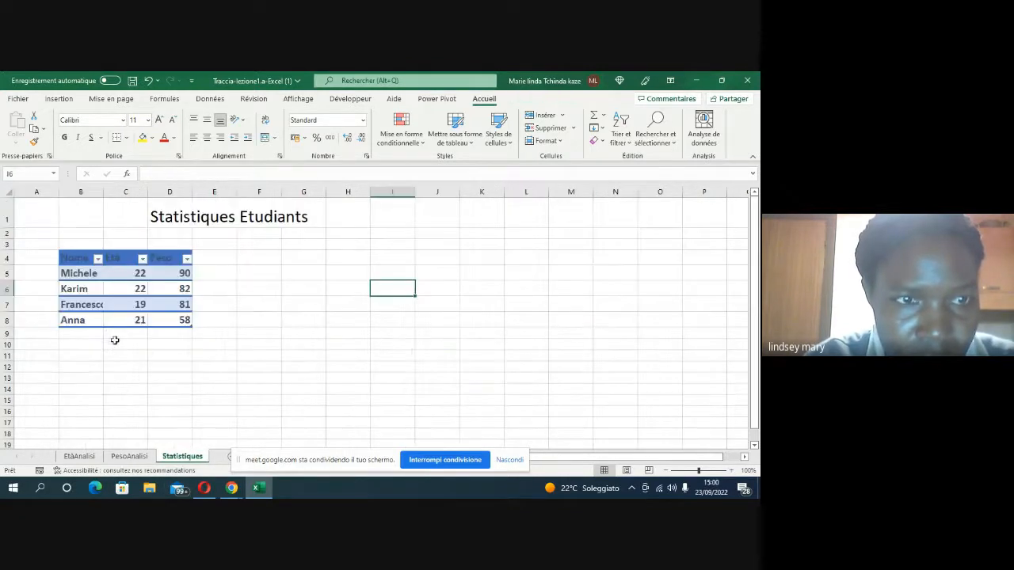
click(129, 457)
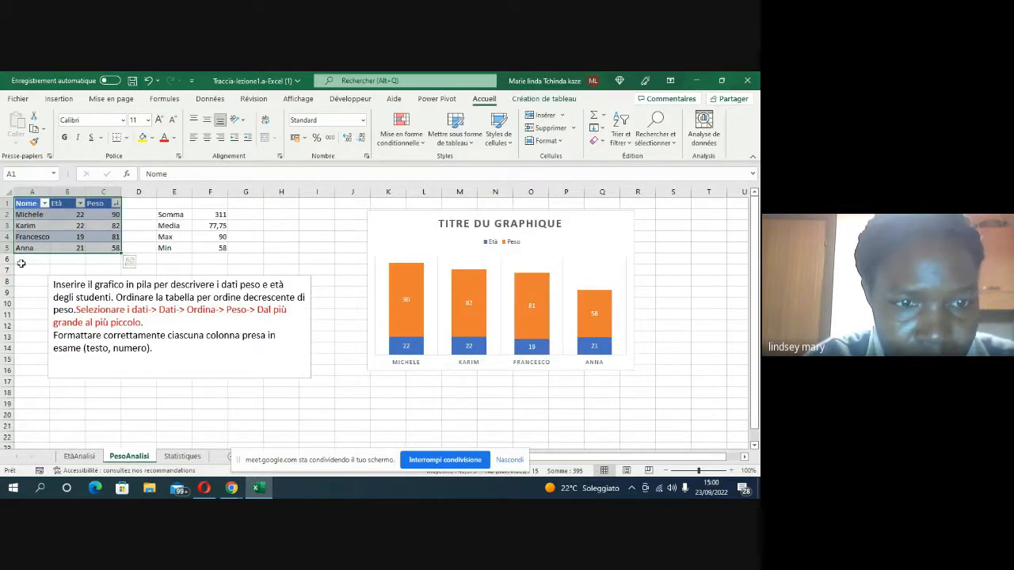
click(179, 457)
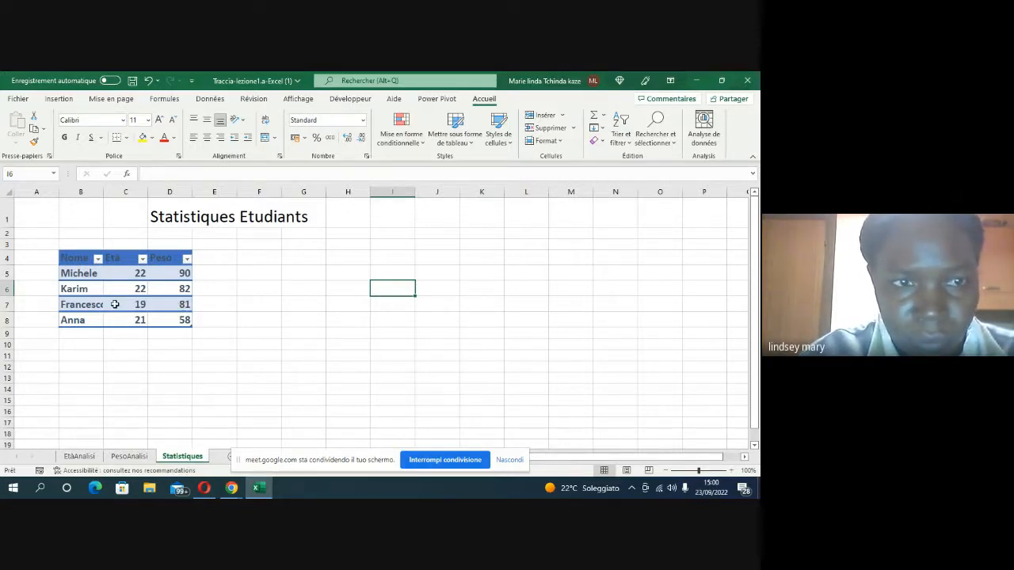
- Apply the Accent2 cell style to the whole title row 1
click(6, 216)
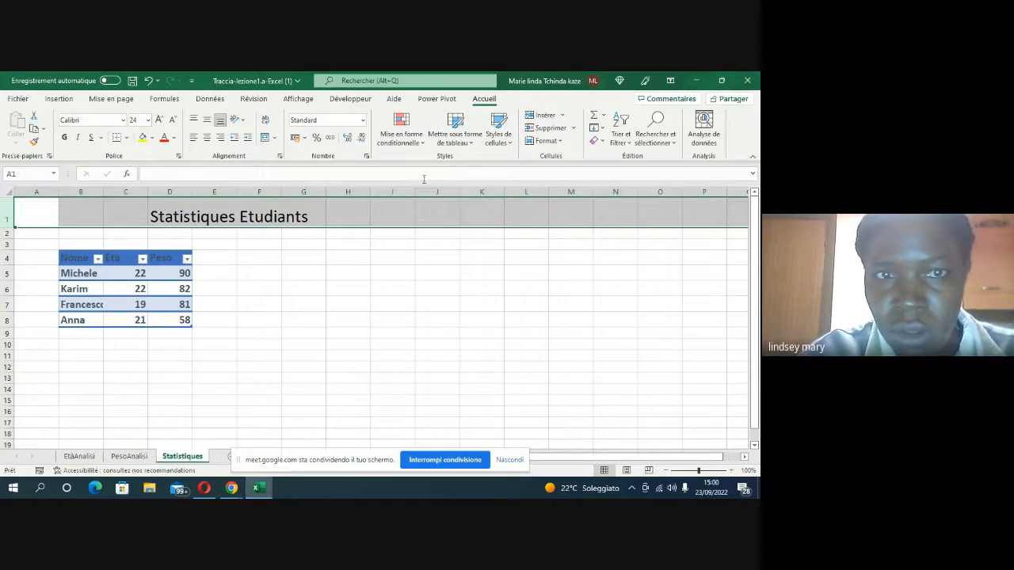
click(510, 145)
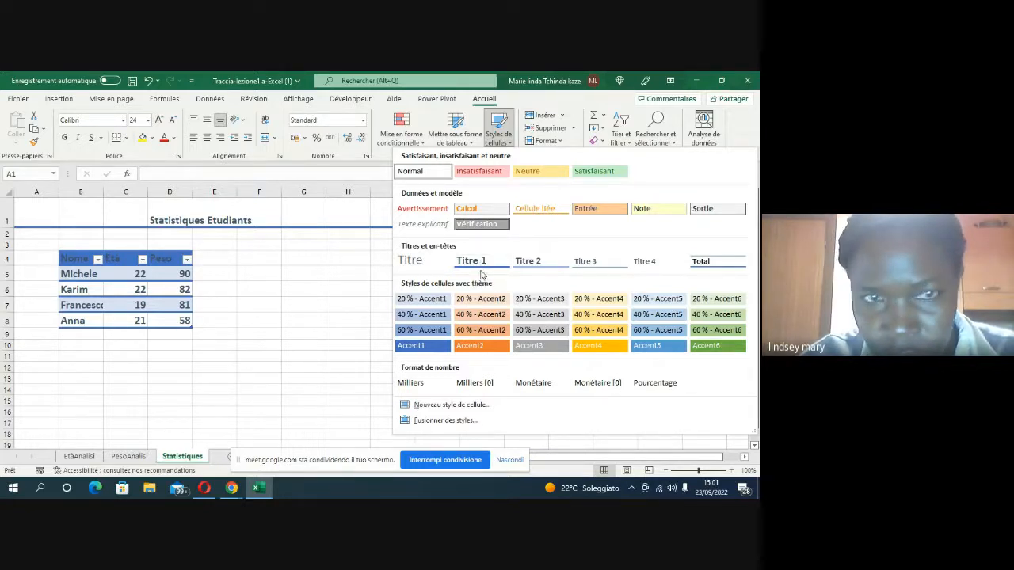
click(474, 352)
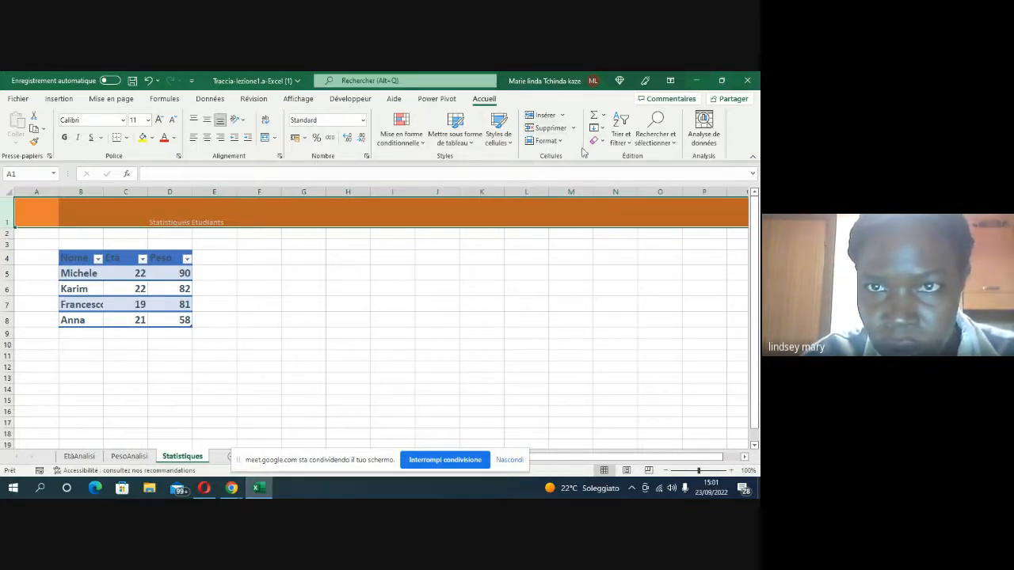
click(507, 141)
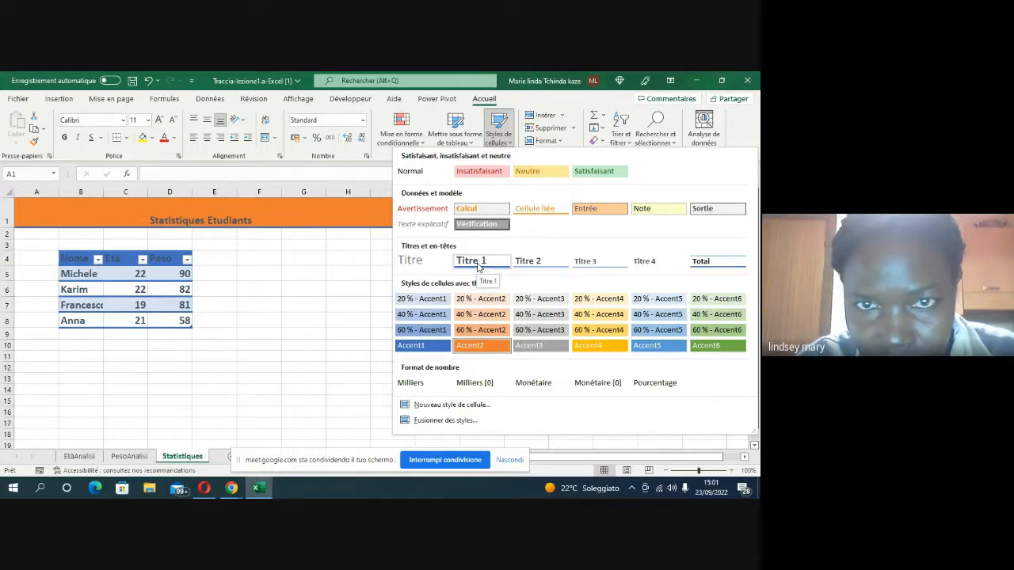
click(339, 247)
- Set the font colour of the title cells D1:E1 to Automatique
click(227, 222)
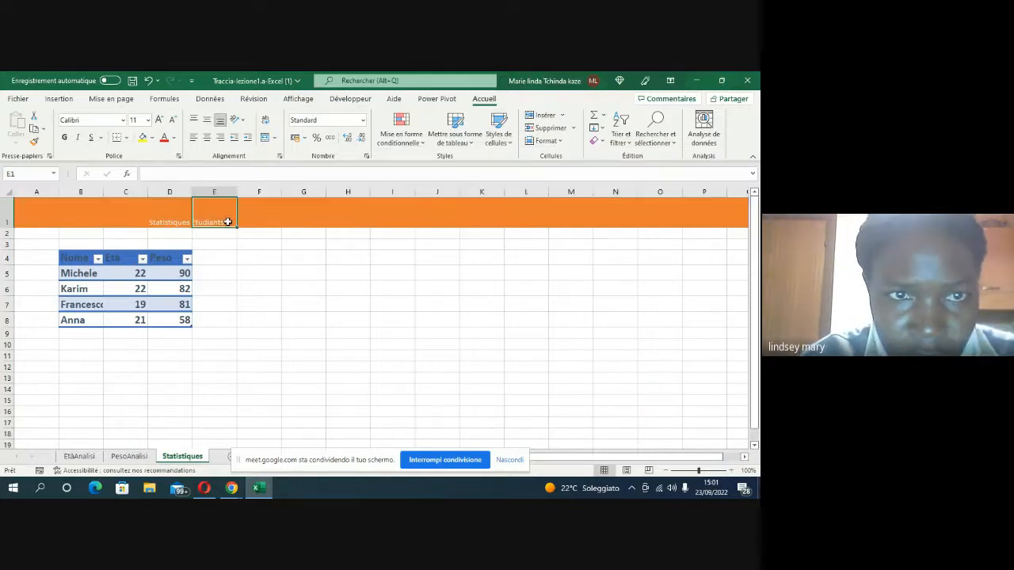
drag(227, 222, 170, 221)
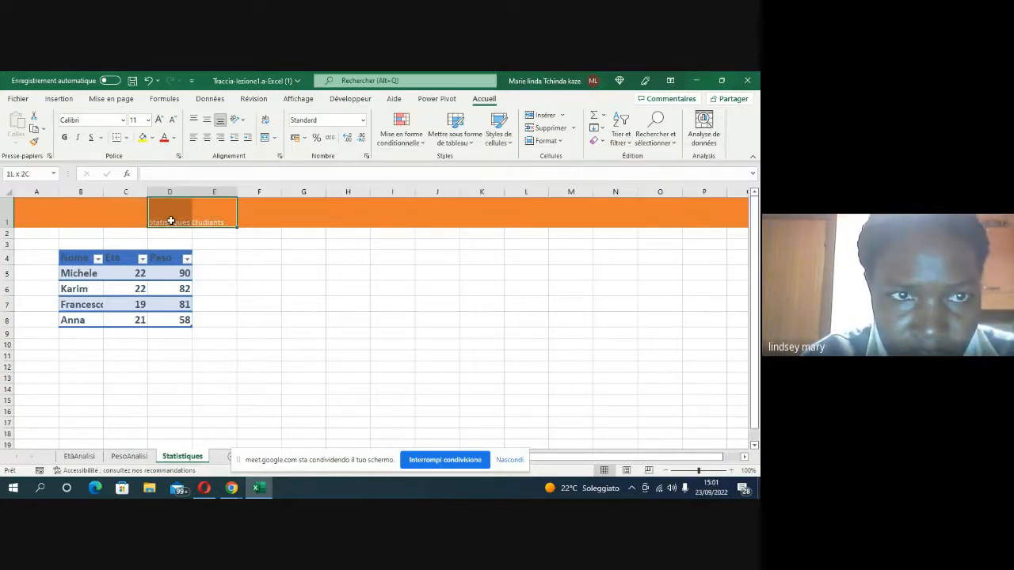
click(174, 138)
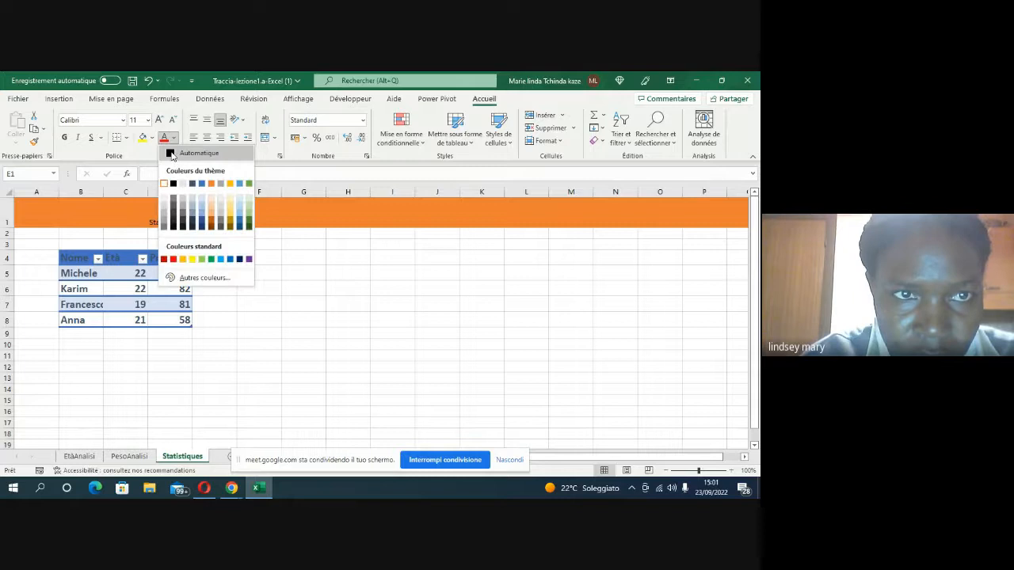
click(176, 154)
click(261, 220)
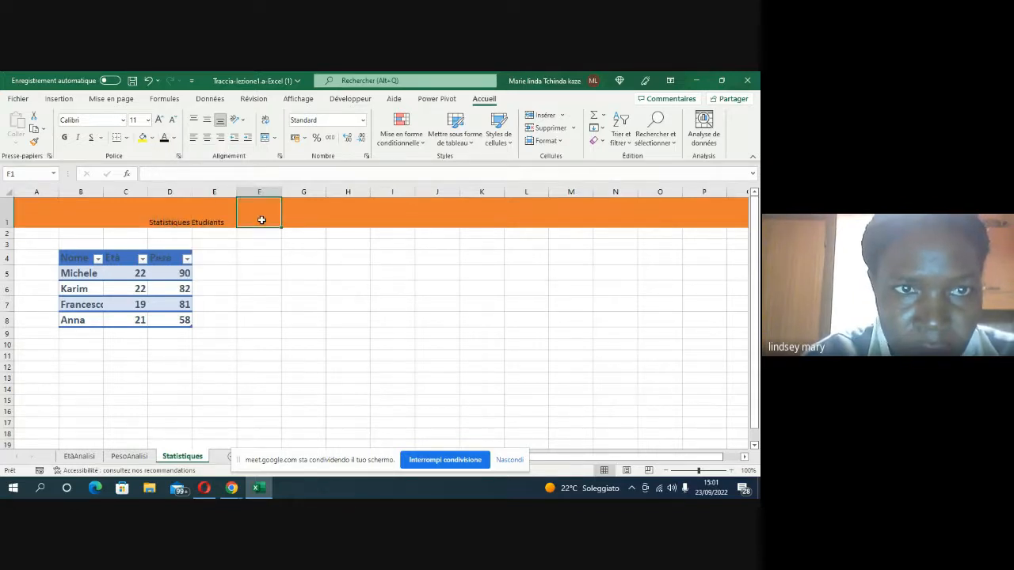
- Increase the font size of the whole Statistiques Etudiants title row 1 to 26
click(9, 212)
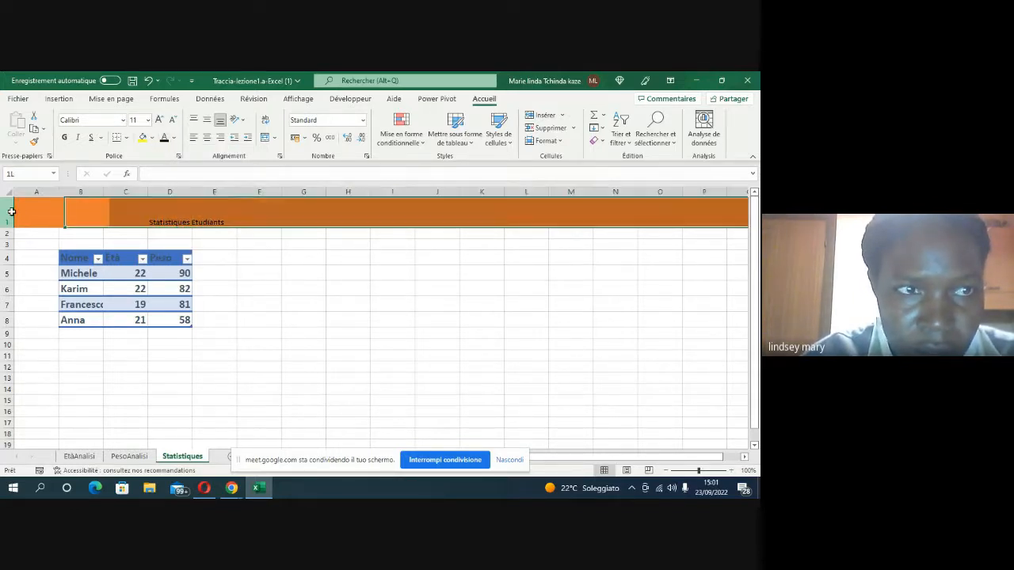
click(160, 120)
click(160, 120)
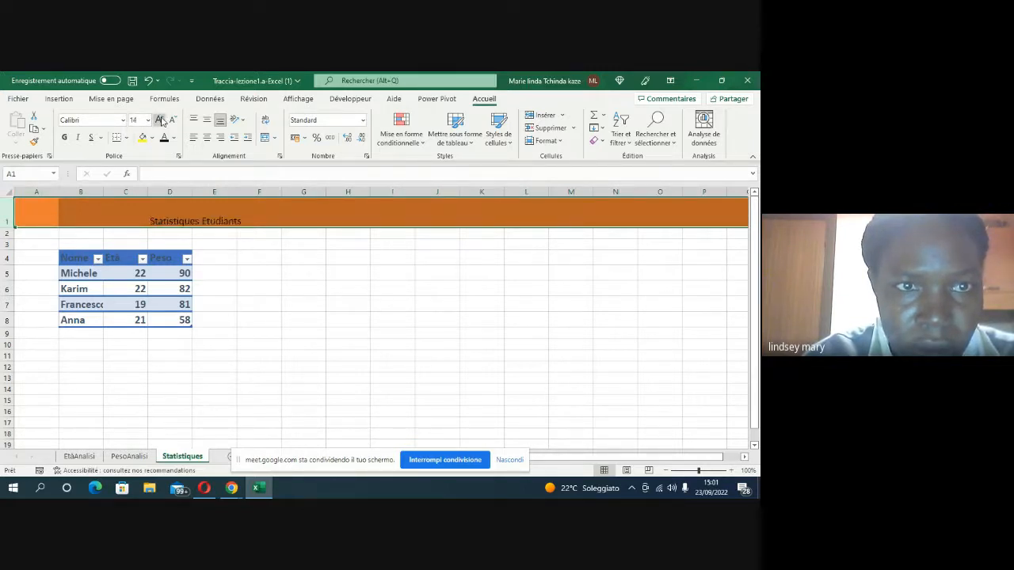
click(160, 120)
click(160, 120)
click(160, 120)
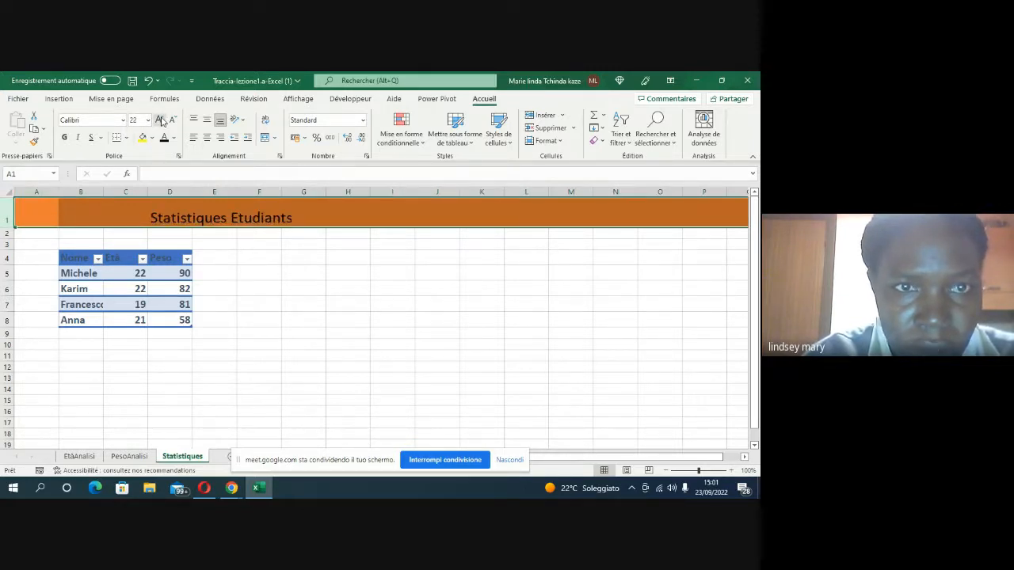
click(161, 120)
click(160, 120)
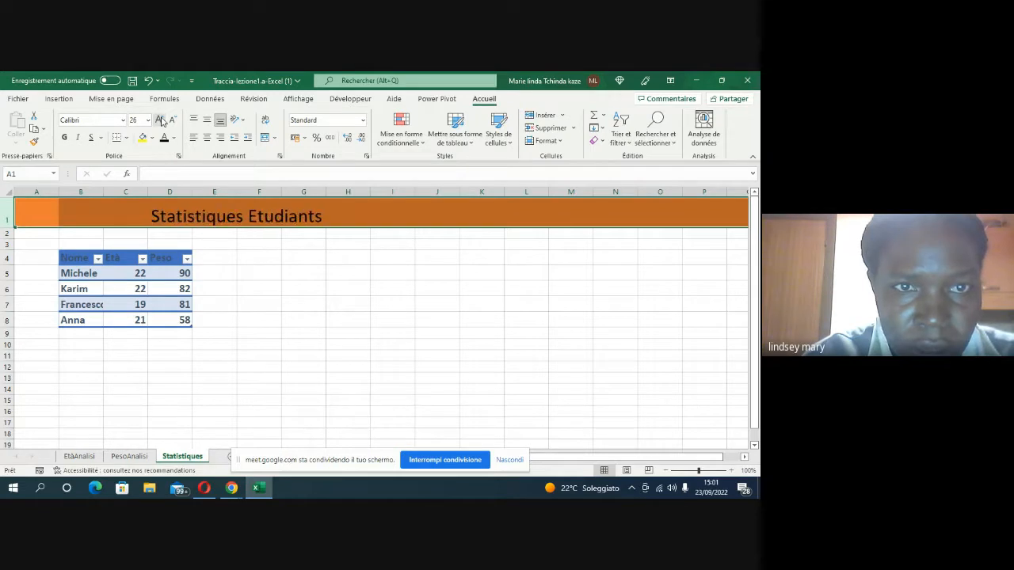
click(221, 259)
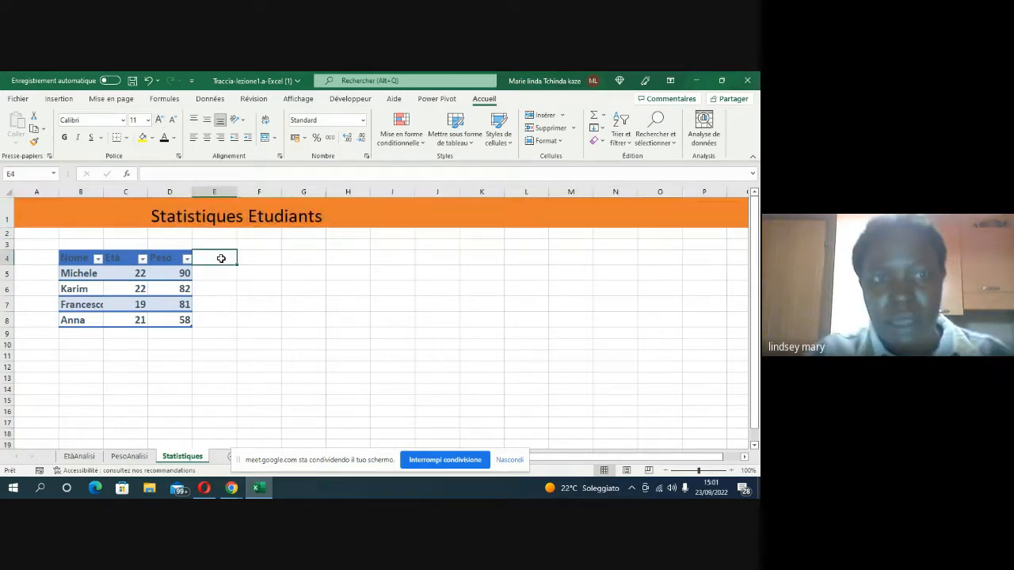
- Apply the orange banded table style from the second row of the Moyen styles to the Nome, Età and Peso table
click(86, 260)
click(124, 285)
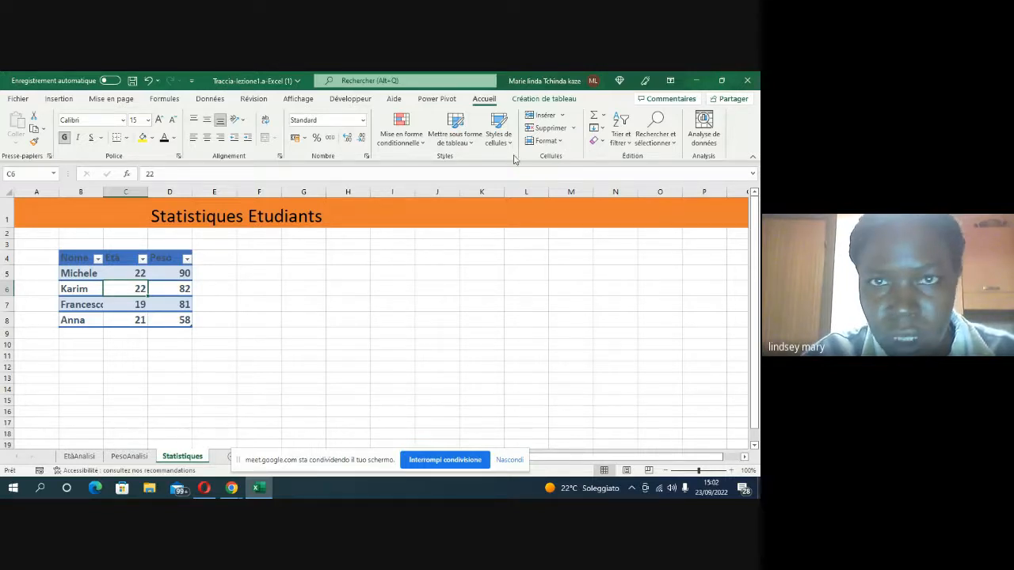
click(546, 100)
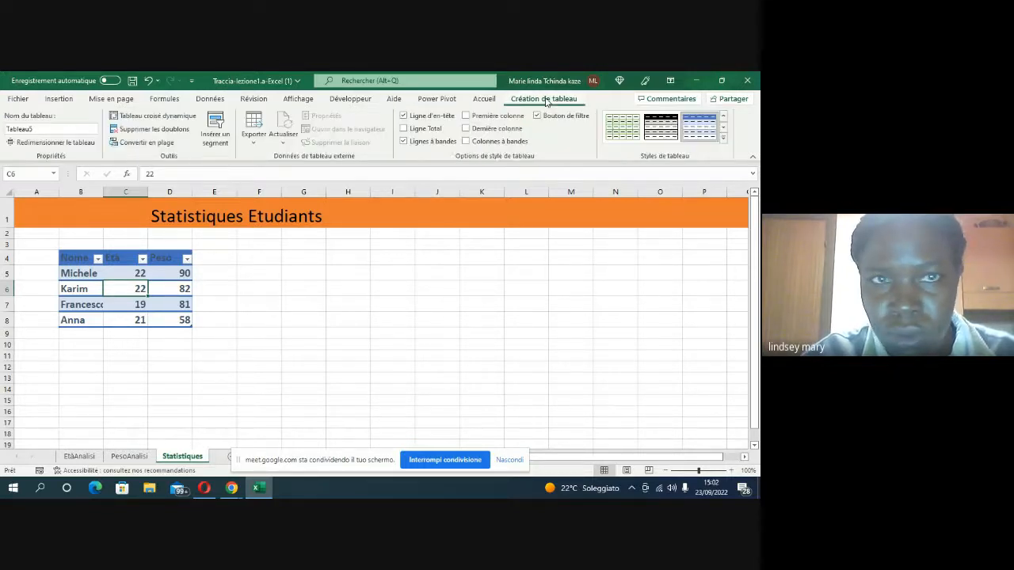
click(722, 140)
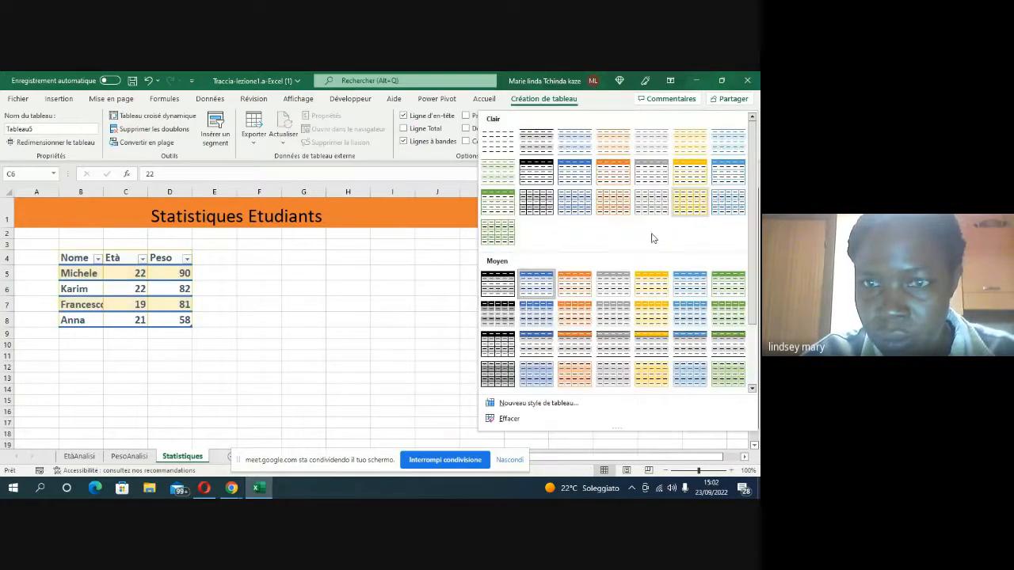
click(569, 322)
click(432, 333)
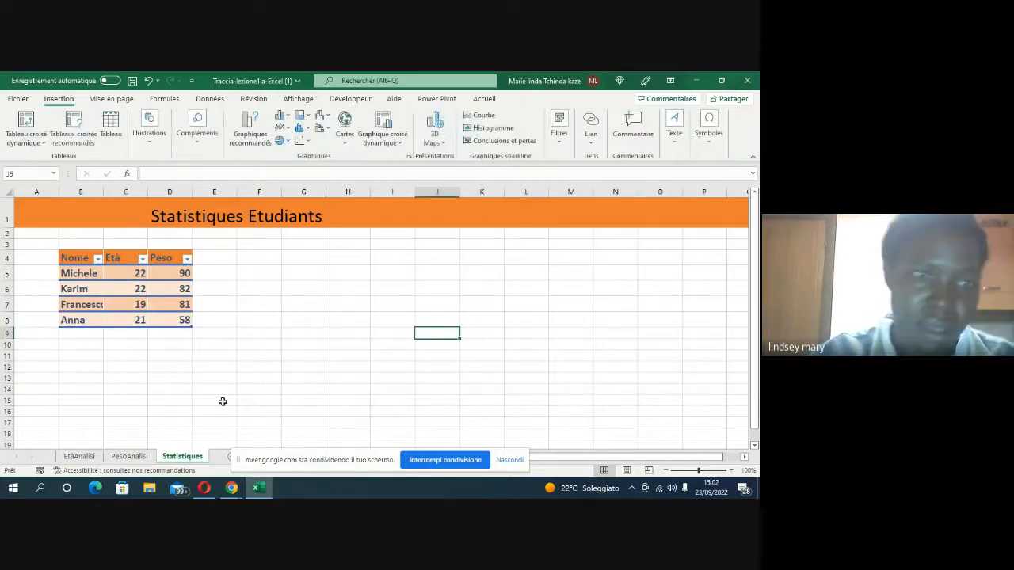
- Colour the Statistiques sheet tab with the blue theme colour
right_click(191, 459)
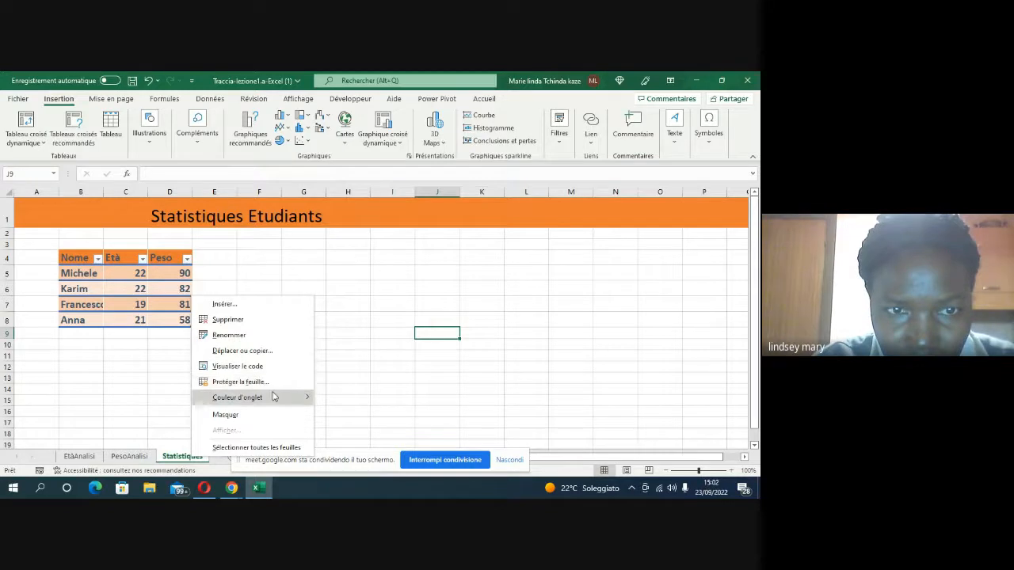
mouse_move(297, 398)
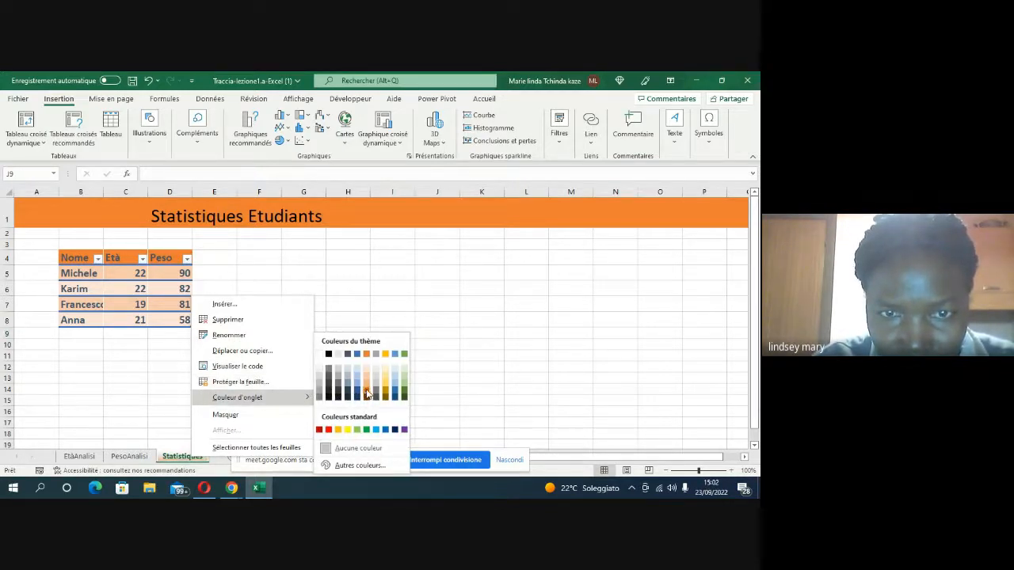
click(356, 353)
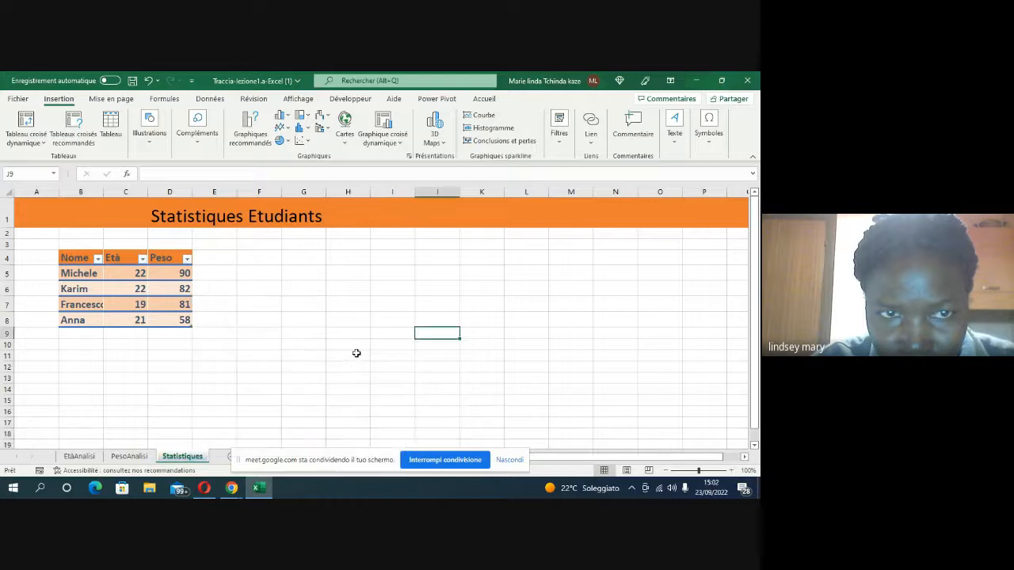
- Set the PesoAnalisi sheet's tab colour to Orange, Accentuation2, plus sombre 25 %
click(131, 457)
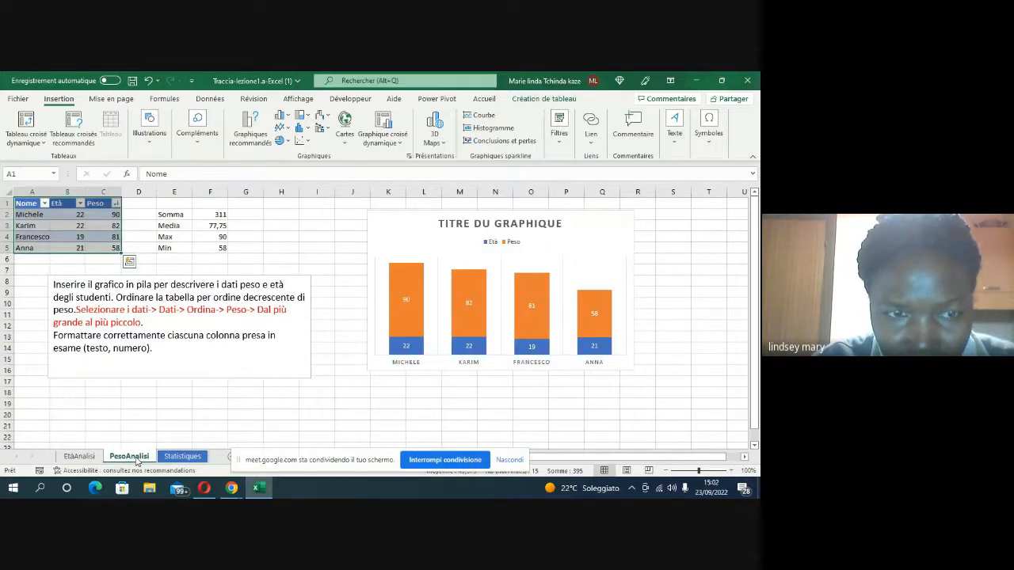
right_click(136, 459)
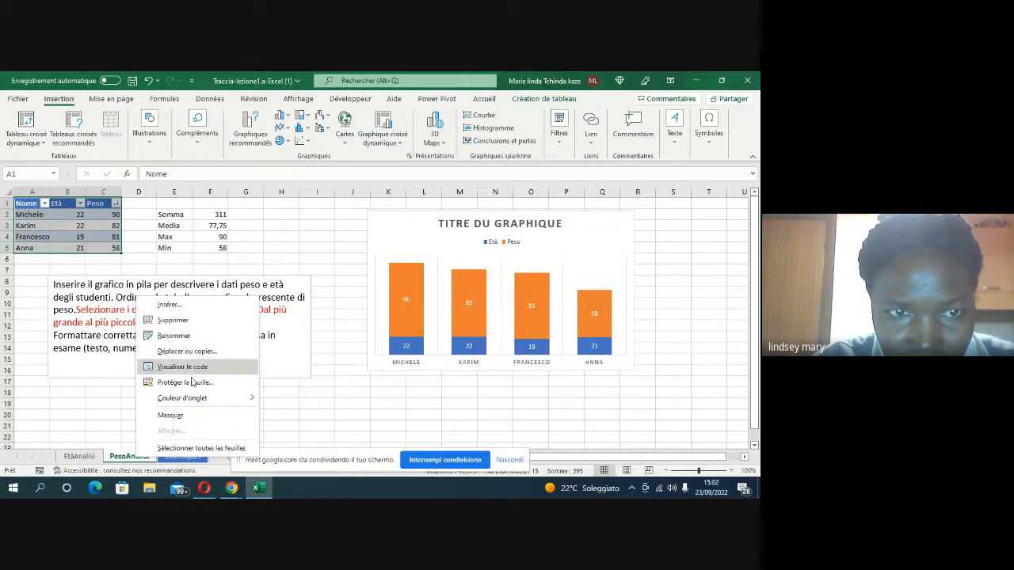
mouse_move(219, 399)
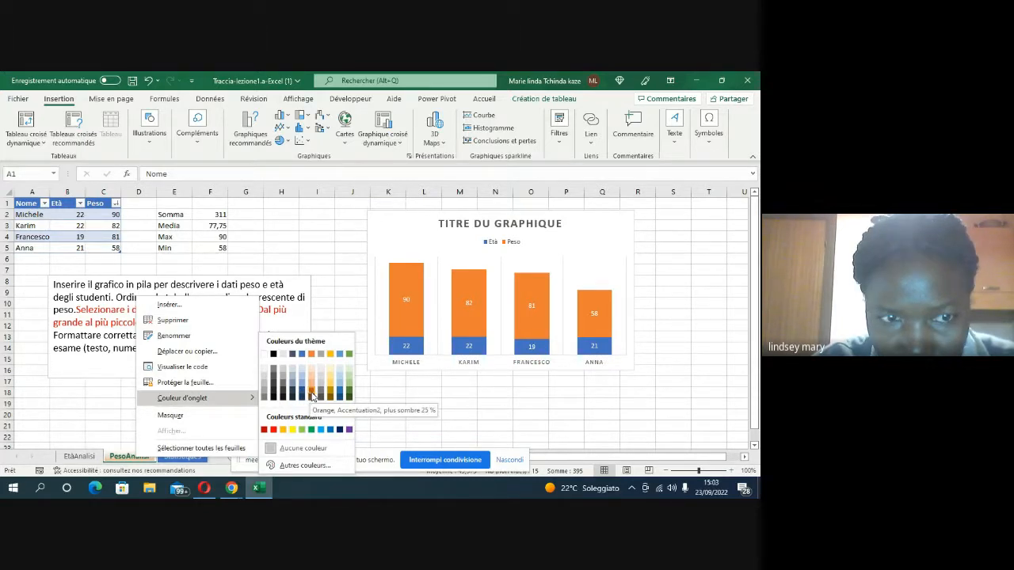
click(313, 396)
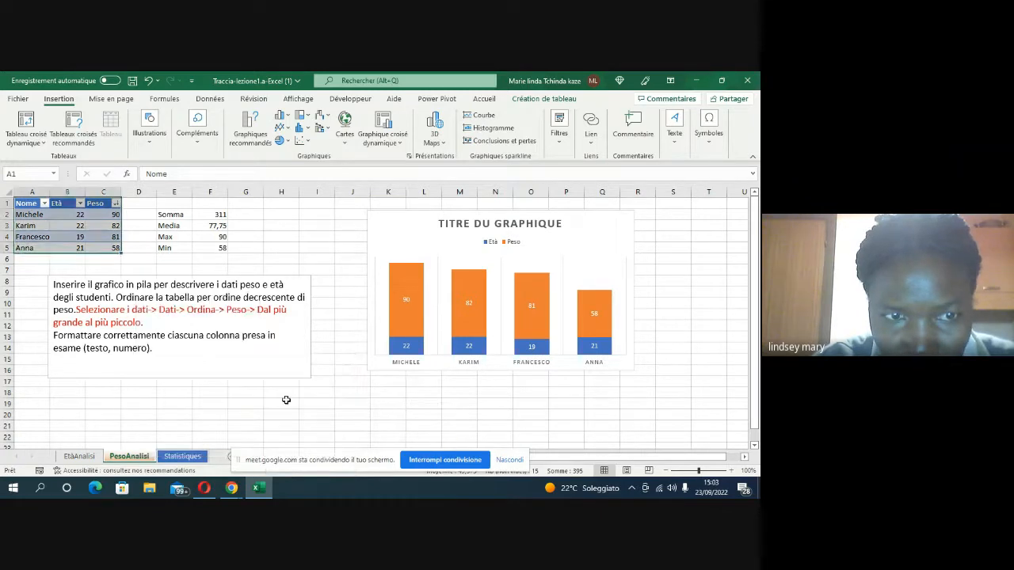
- Set the EtàAnalisi sheet's tab colour to standard light green and return to the Statistiques sheet
click(73, 457)
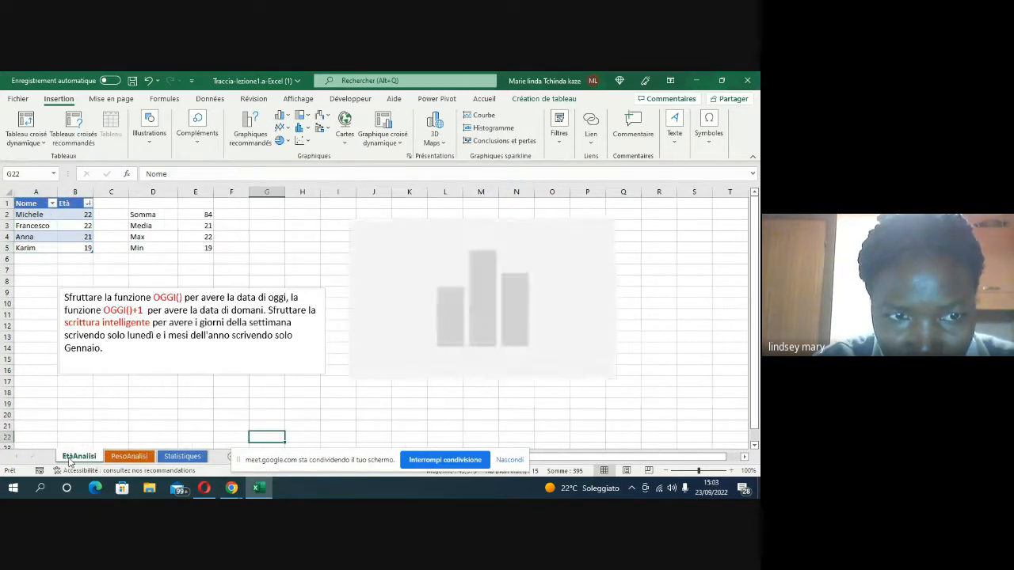
right_click(69, 460)
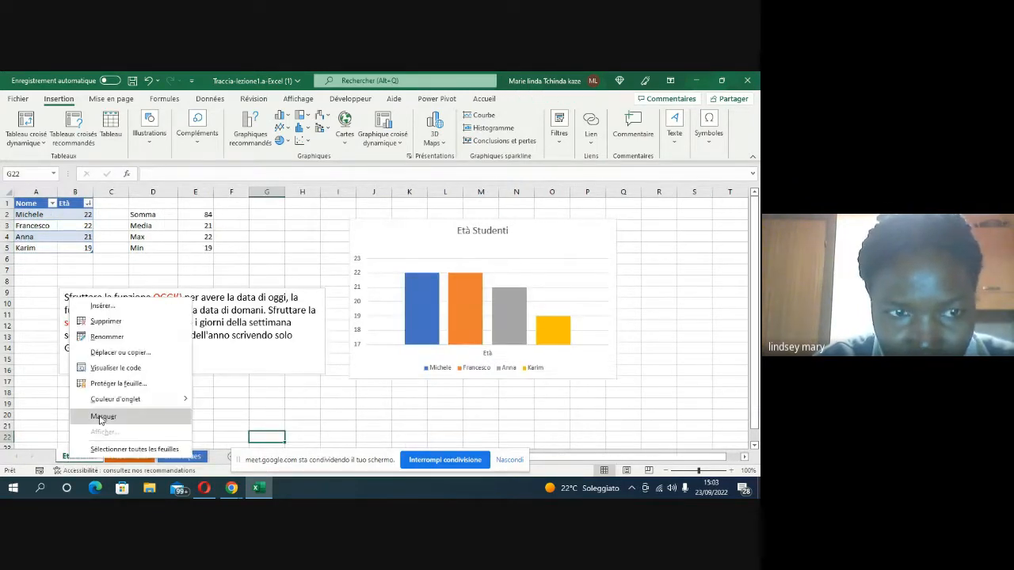
mouse_move(116, 402)
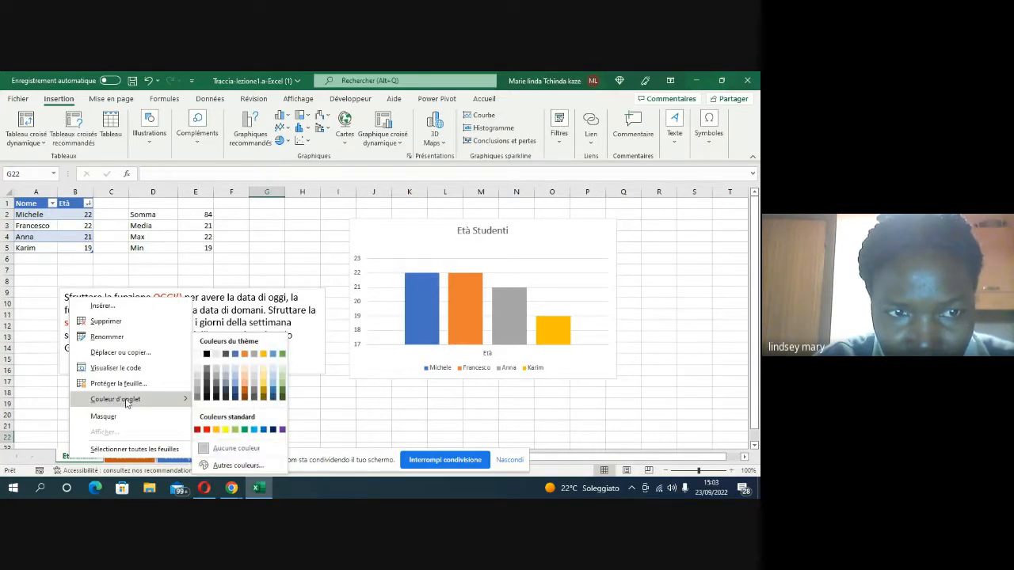
click(236, 430)
click(256, 423)
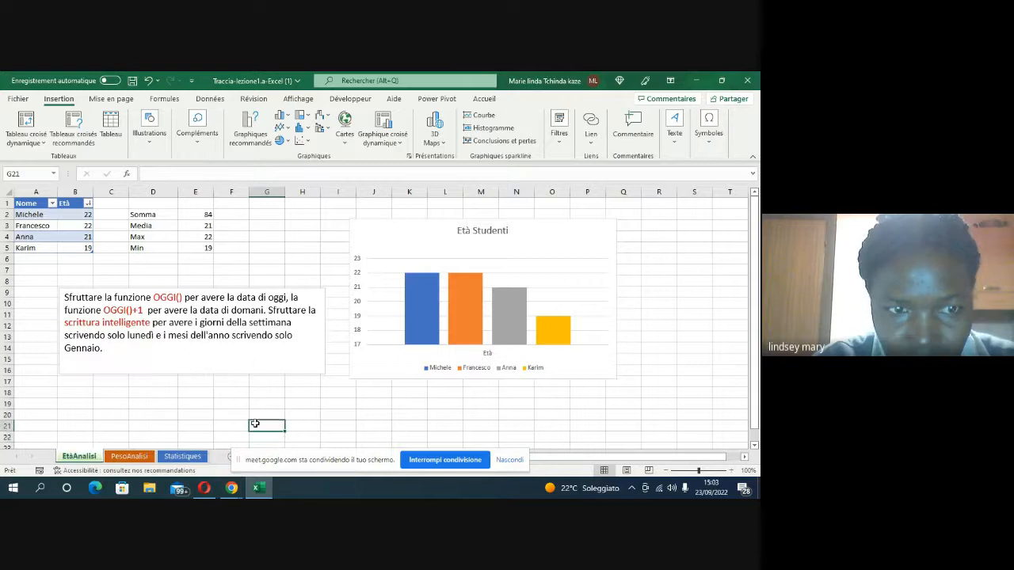
click(200, 459)
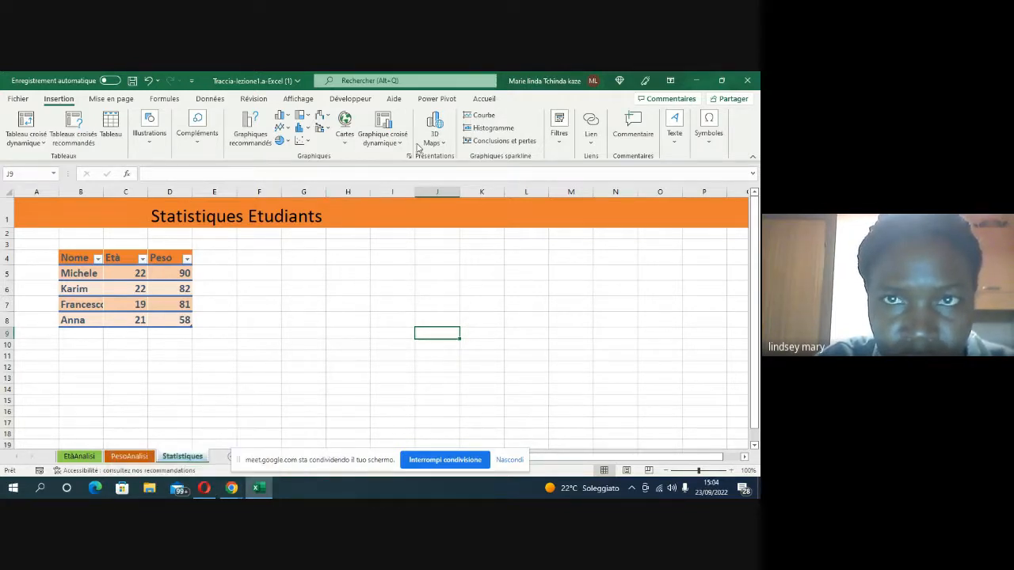
click(485, 99)
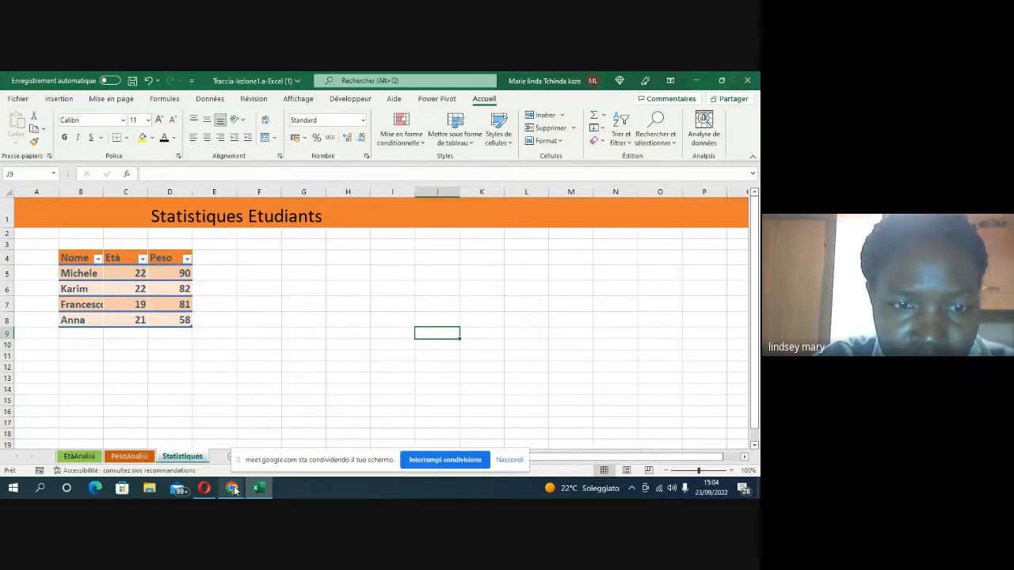
- Switch to the Google Meet call in Chrome and choose to remain in the call
mouse_move(234, 491)
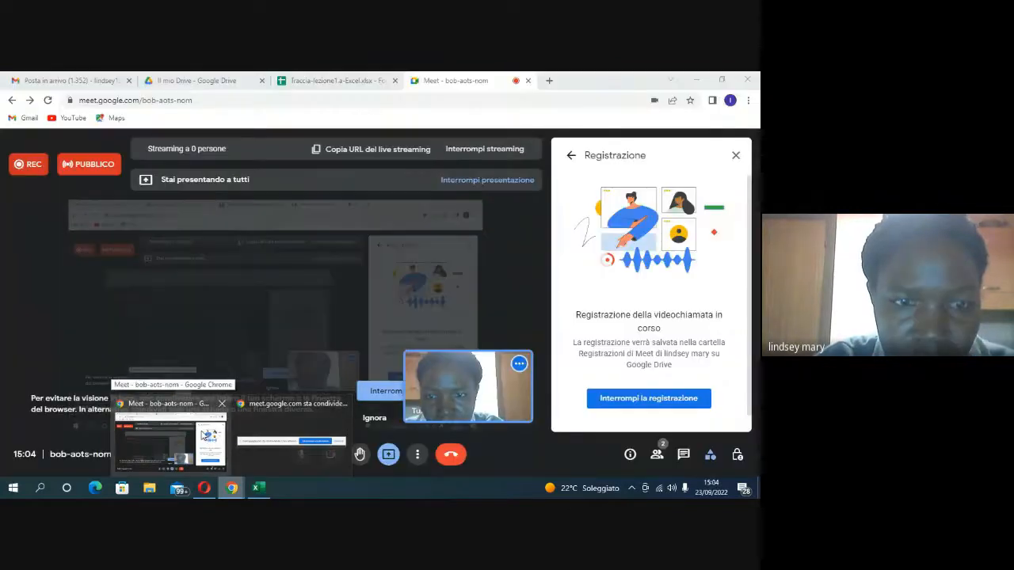
click(208, 434)
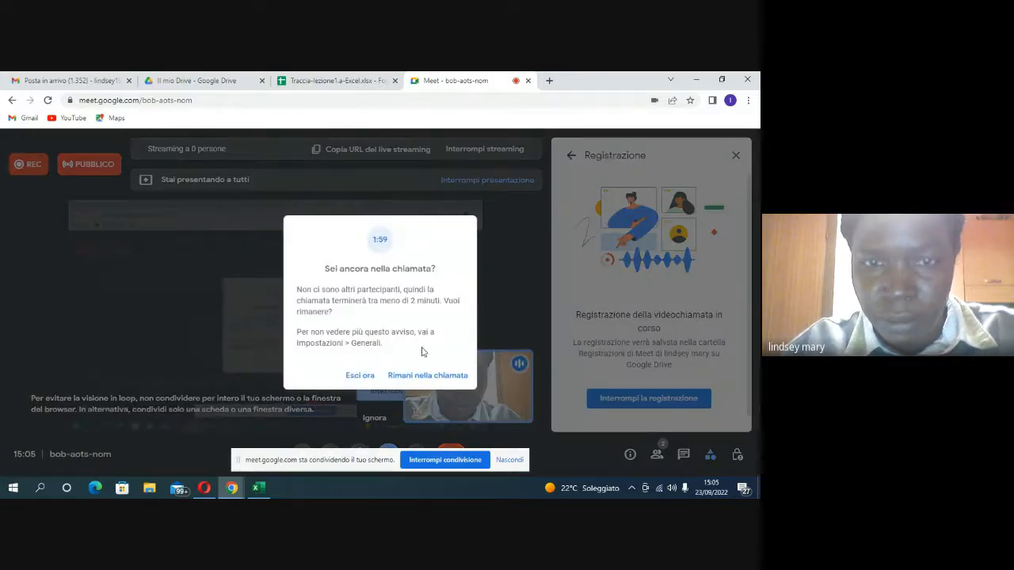
click(411, 371)
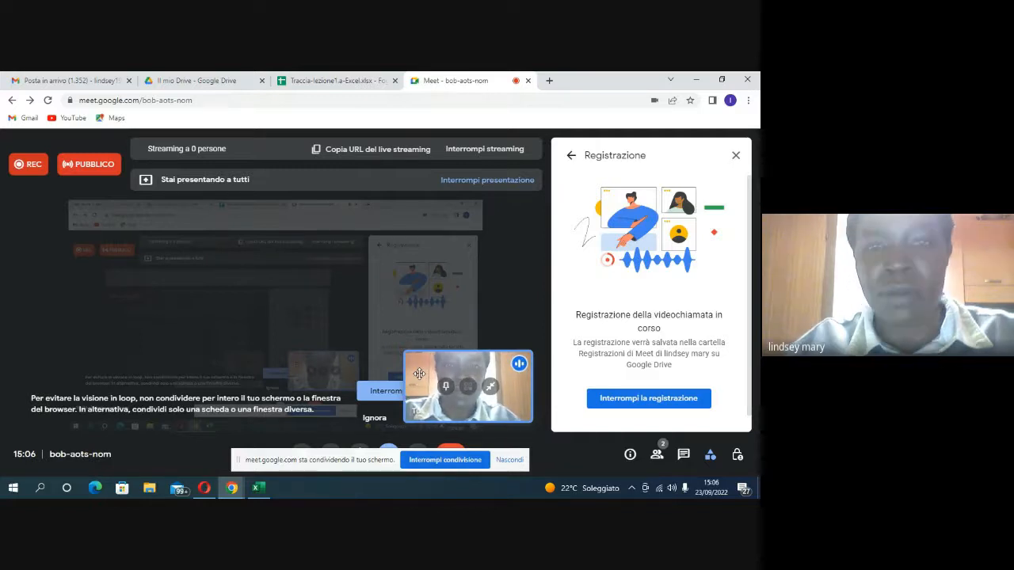
- Stop the meeting's live streaming and request the end of its recording
click(481, 151)
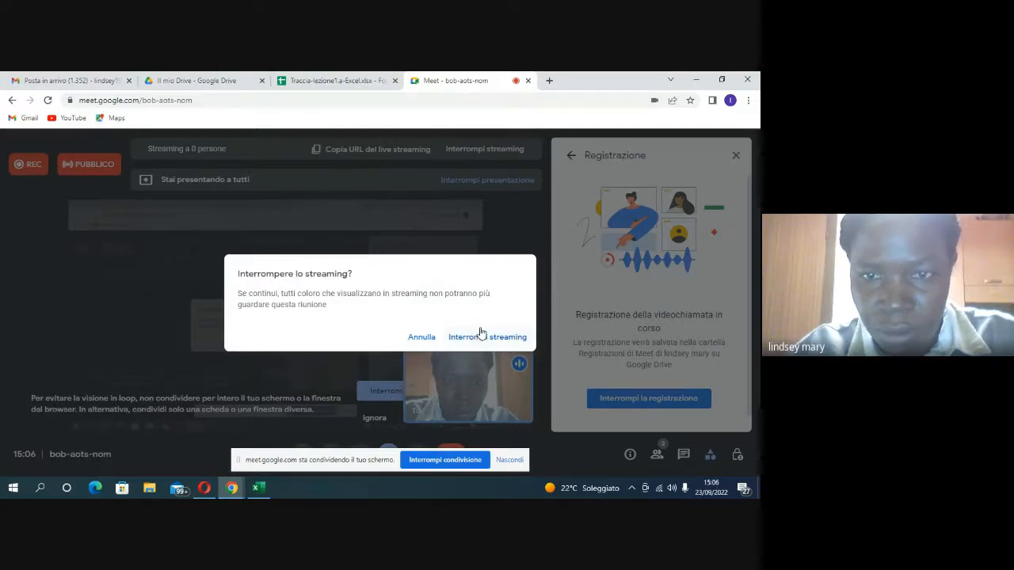
click(480, 336)
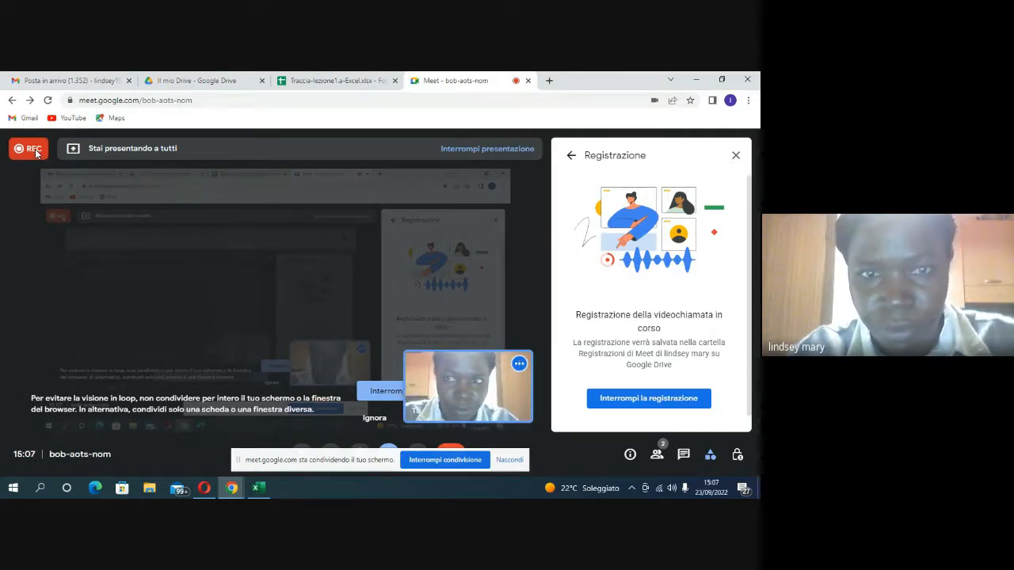
click(622, 400)
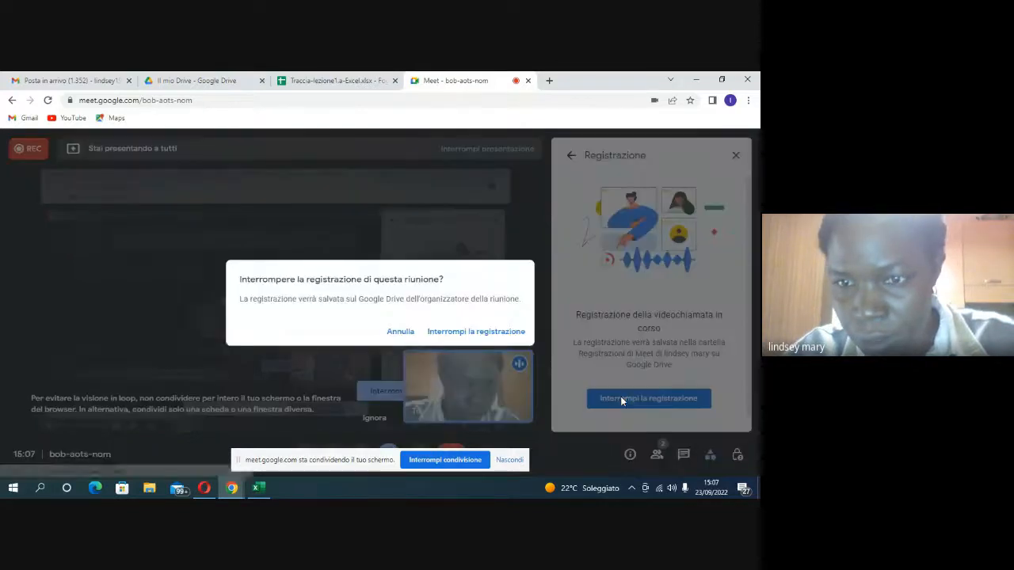